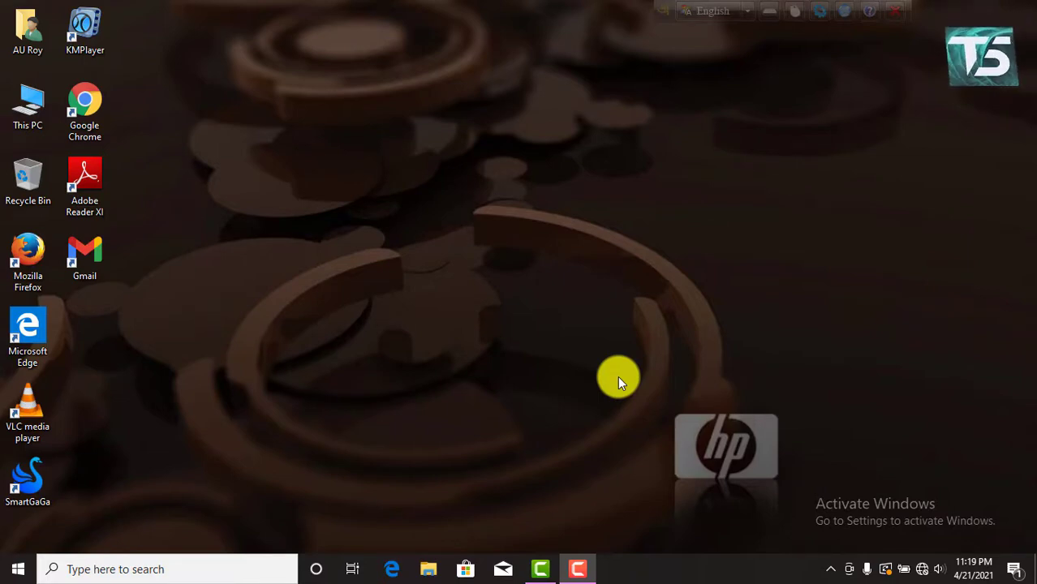
Step: Open Excel 2013 from the Microsoft Office 2013 programs and create a blank workbook
left_click(16, 570)
scroll(200, 407, "down", 6)
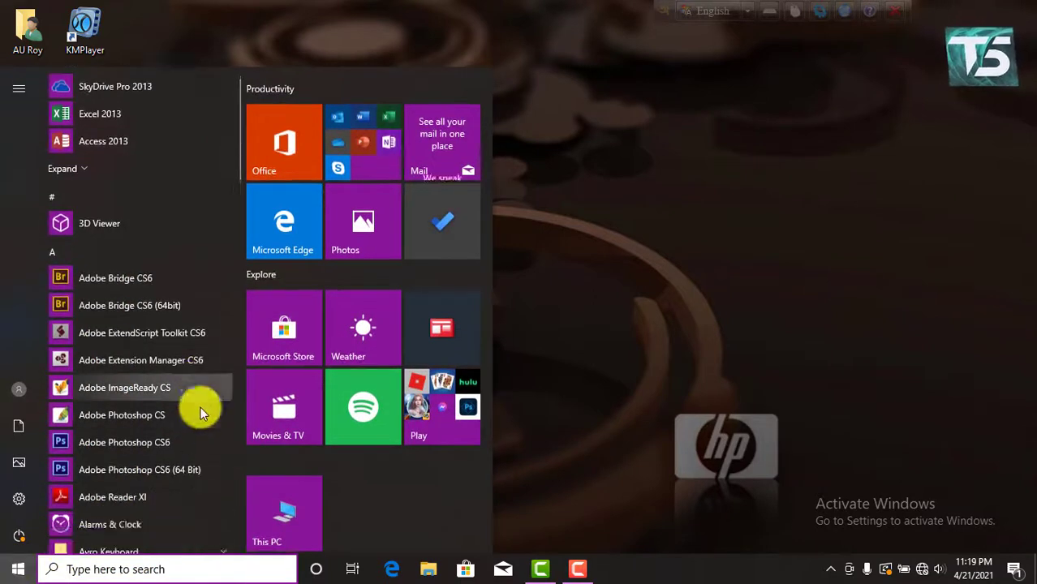
scroll(190, 442, "down", 3)
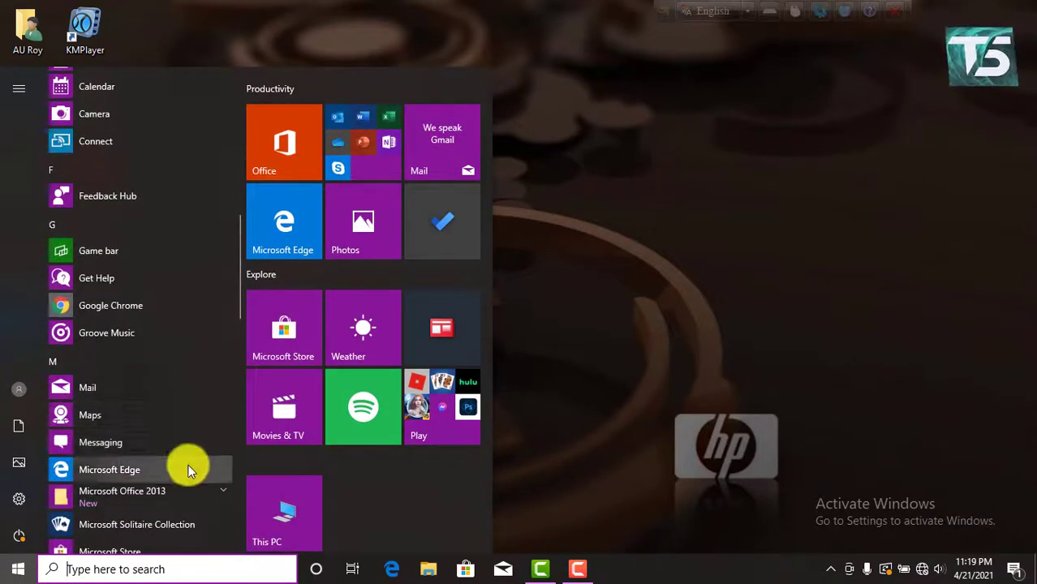
scroll(184, 439, "down", 3)
left_click(158, 358)
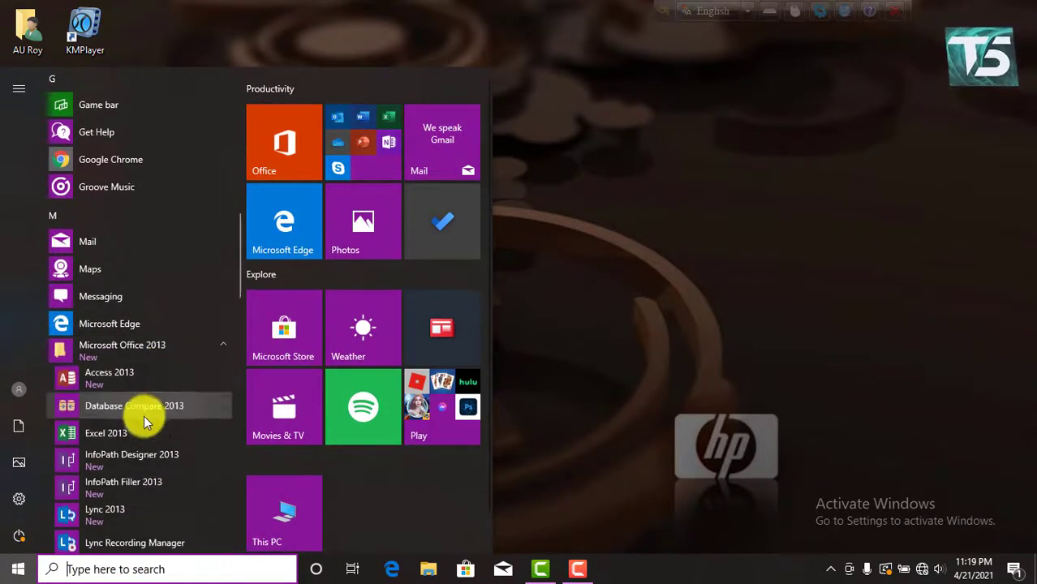
left_click(106, 439)
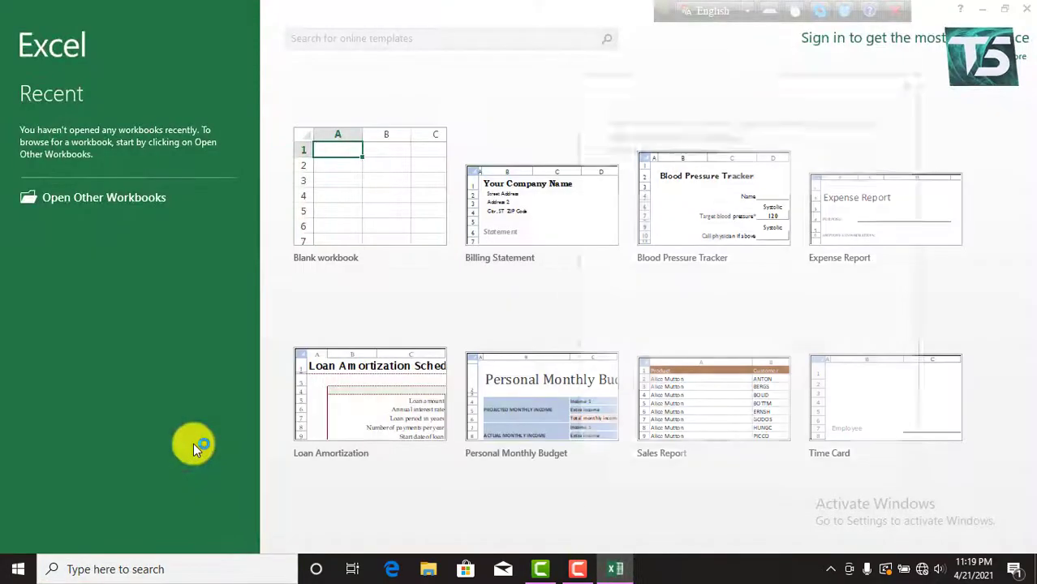
left_click(913, 80)
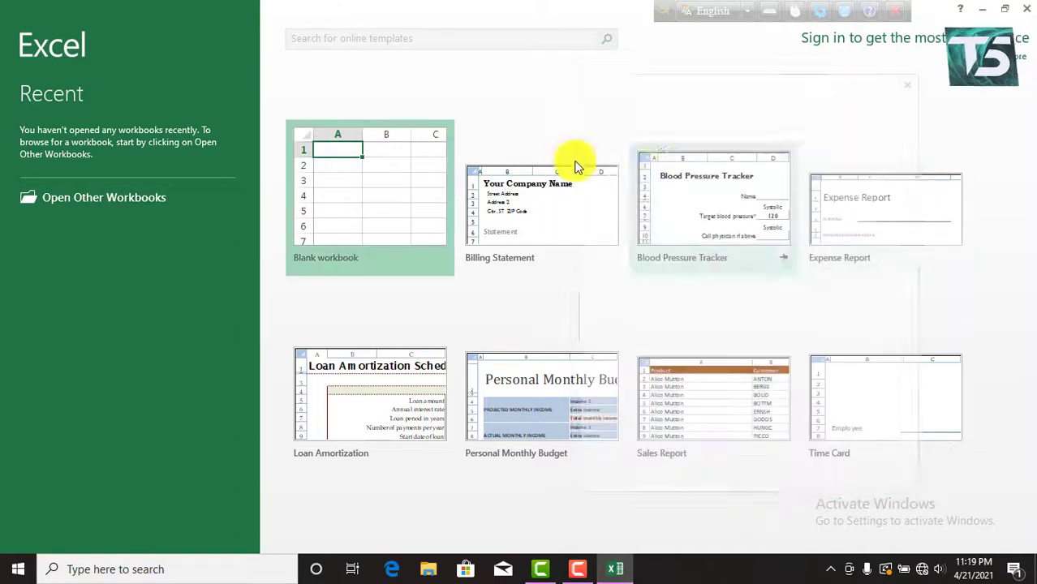
left_click(409, 191)
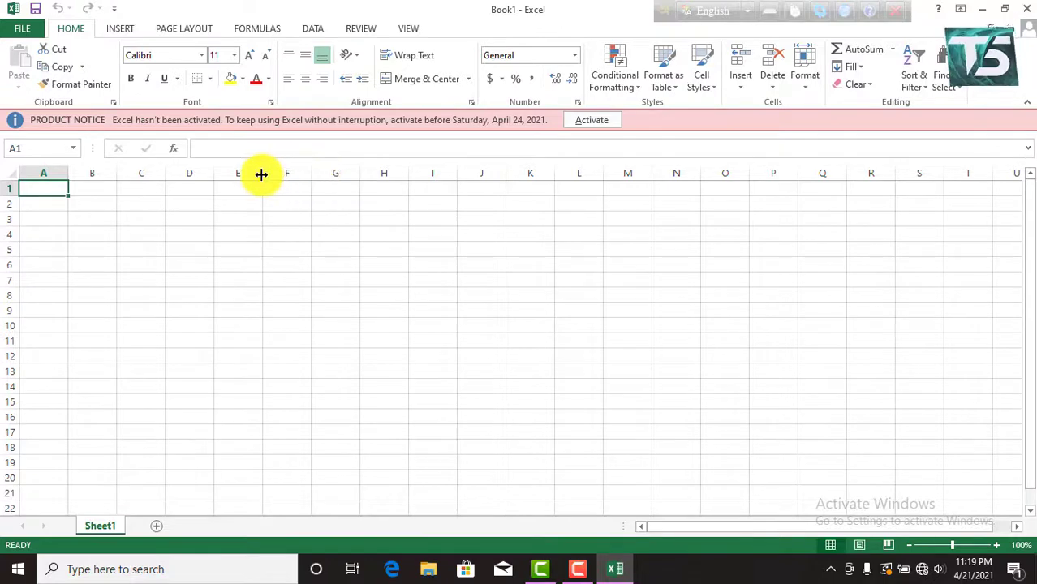
Step: Widen columns E and F and increase the heights of rows 4 to 6
left_click_drag(263, 174, 435, 176)
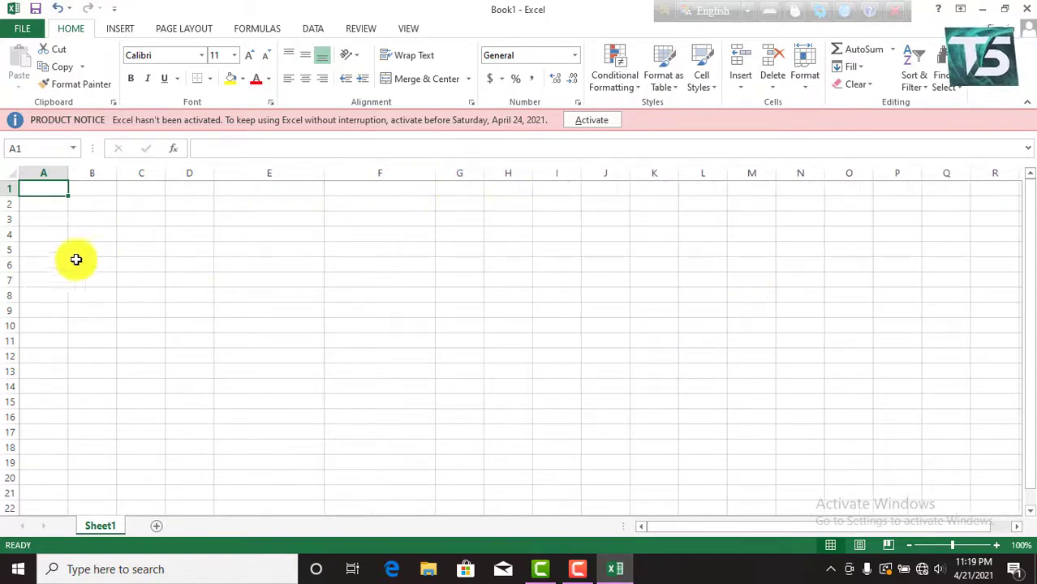
left_click(256, 241)
left_click_drag(256, 241, 302, 235)
left_click_drag(7, 241, 16, 365)
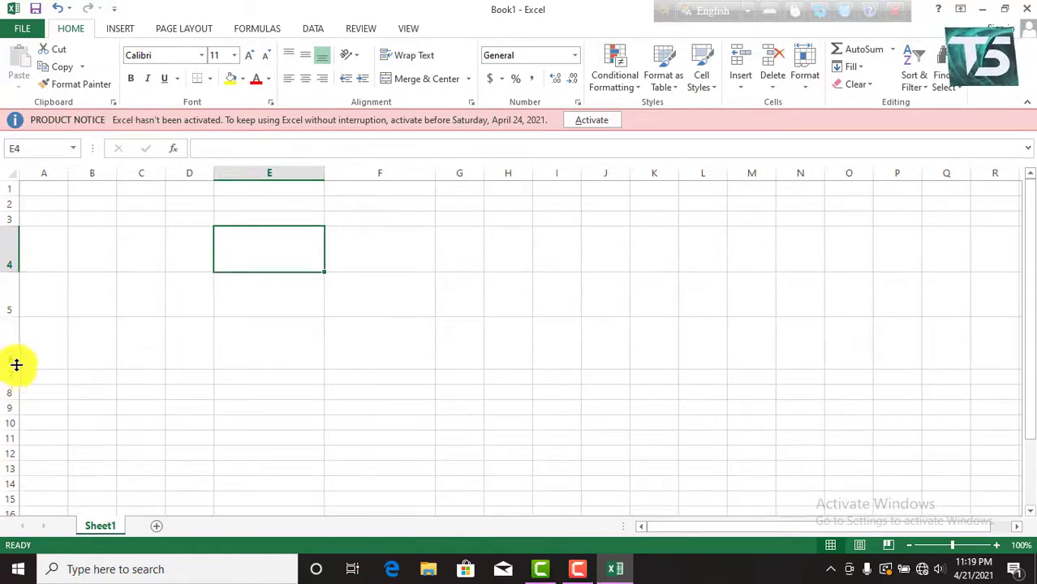
left_click_drag(12, 318, 11, 323)
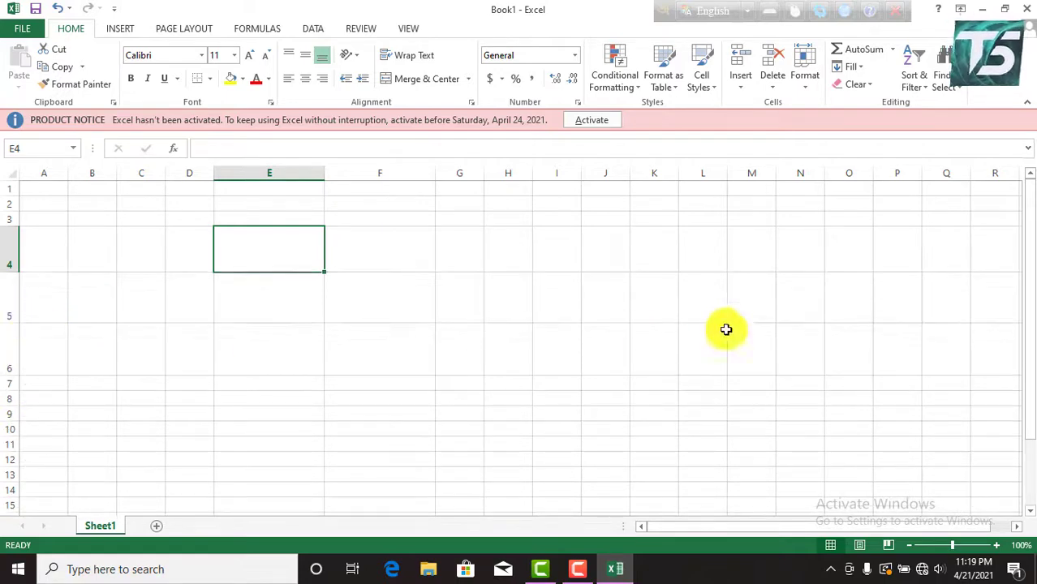
Step: Try entering 01323456 in cell E4 as a plain number
left_click(978, 544)
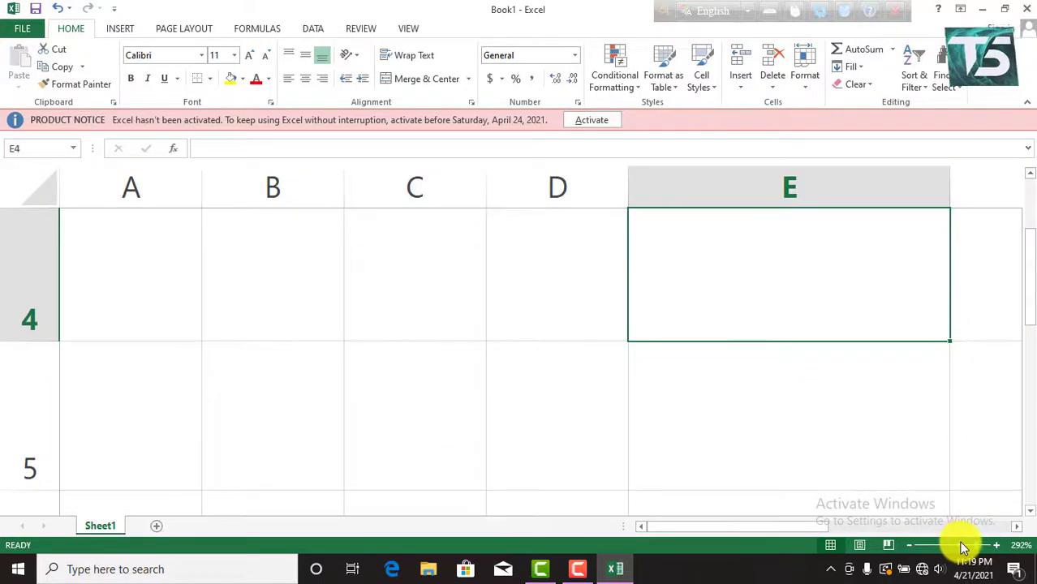
left_click(964, 545)
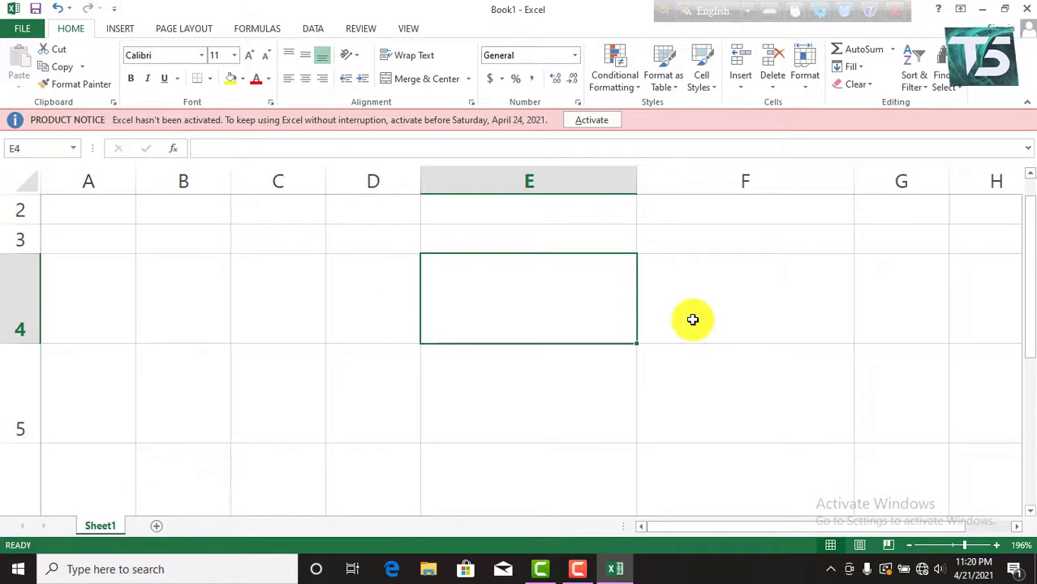
type("0132")
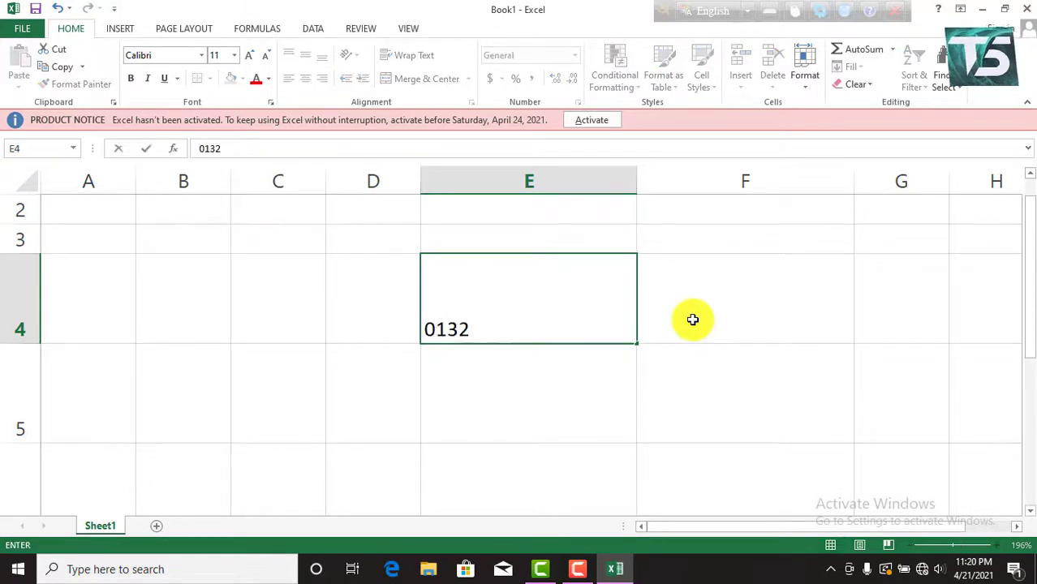
type("3456")
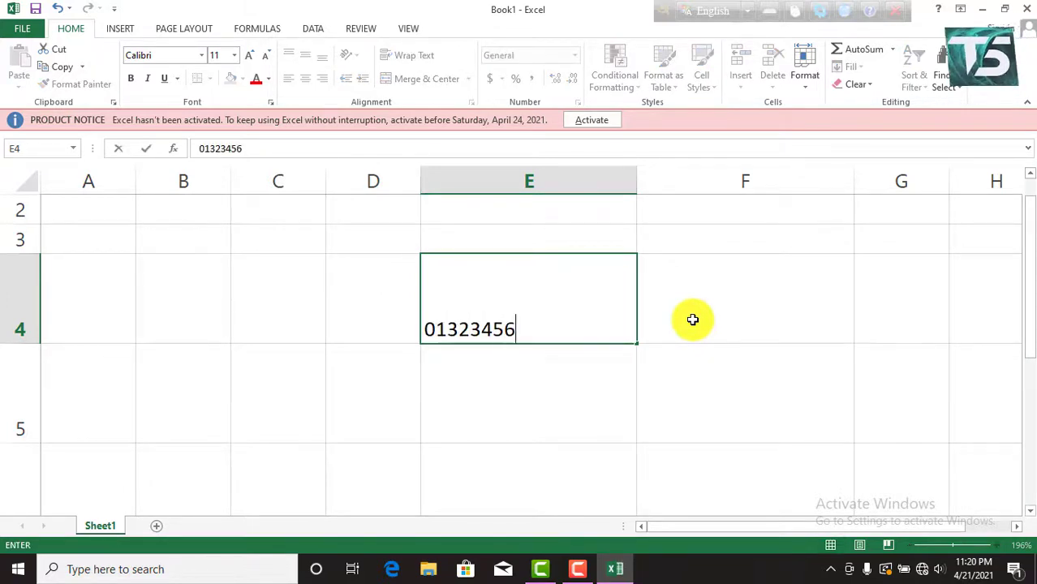
left_click(562, 384)
left_click(571, 326)
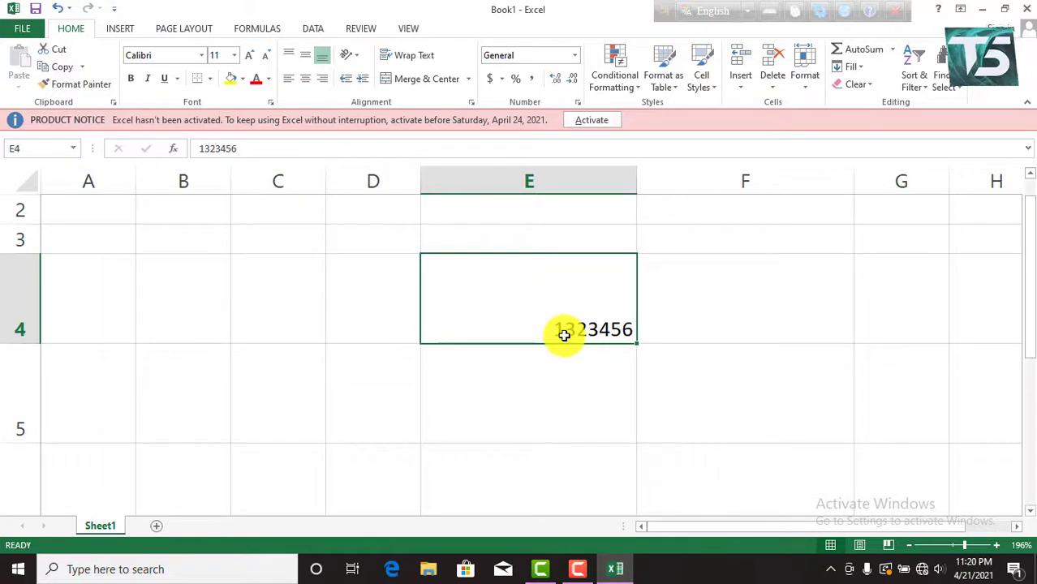
Step: Clear cell E4 and enter '0123456 with a leading apostrophe to store it as text
key("Delete")
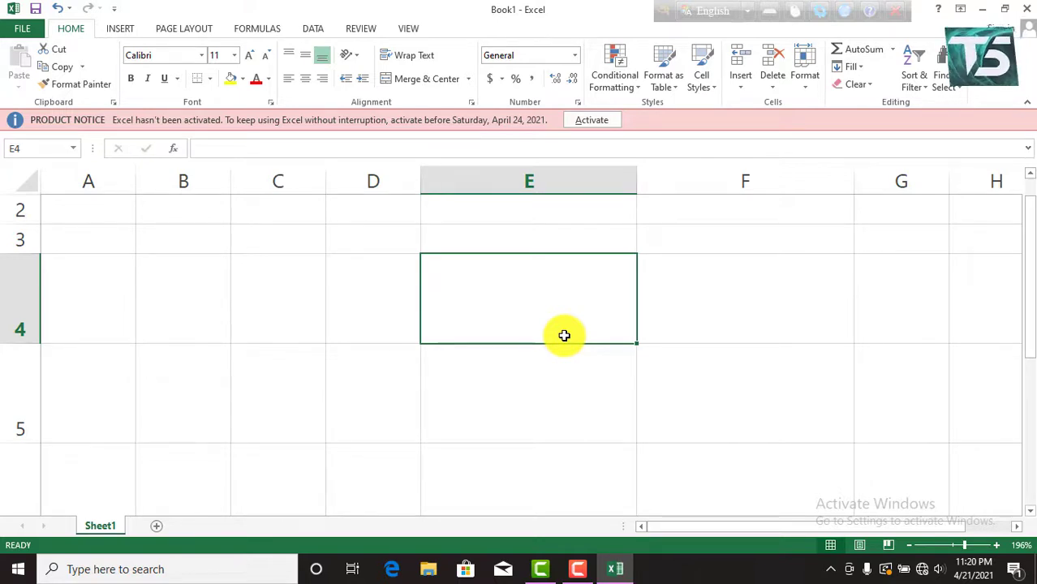
type("'")
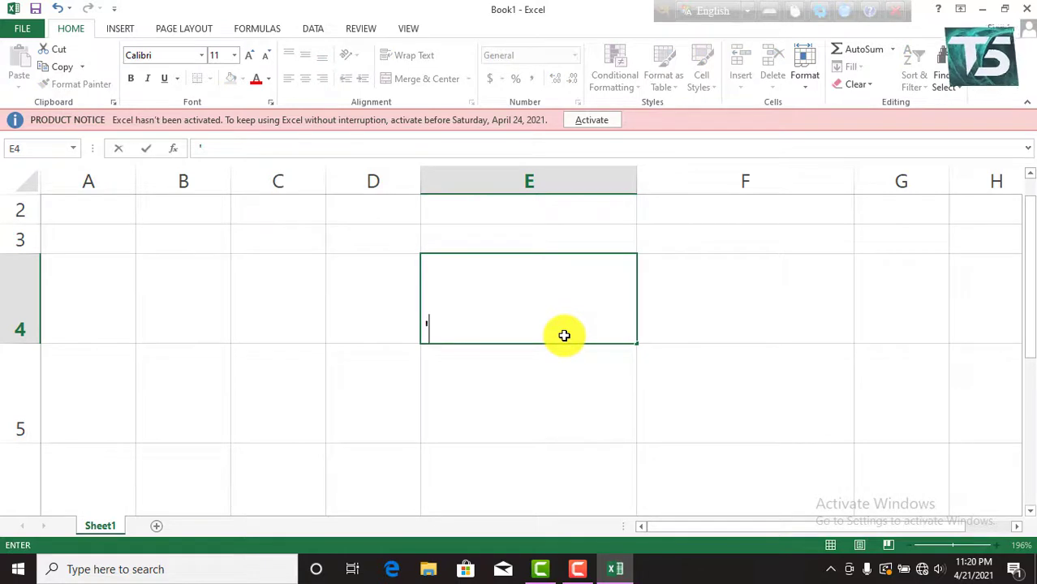
key("BackSpace")
type("'0123456")
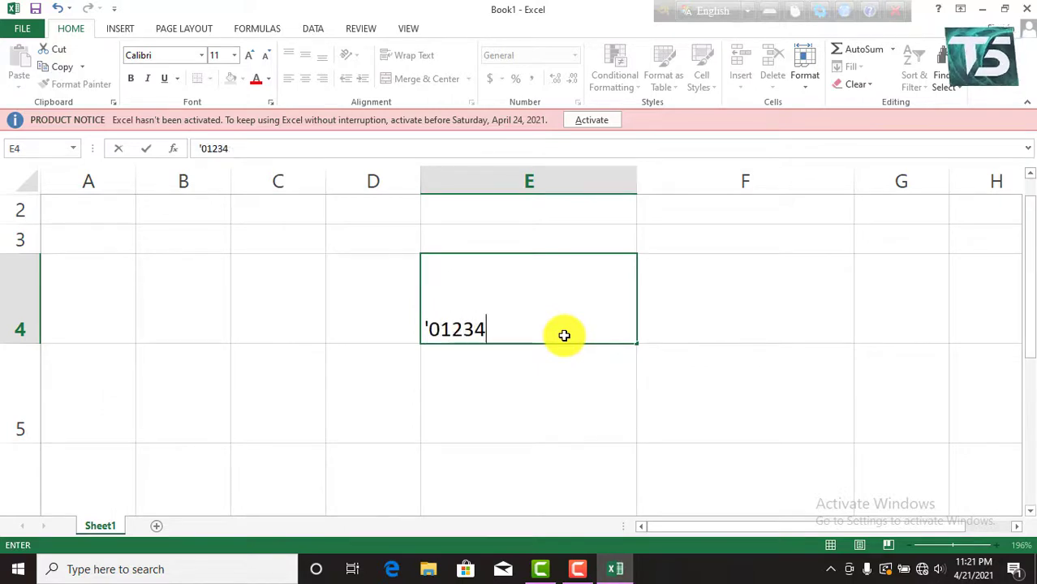
left_click(546, 380)
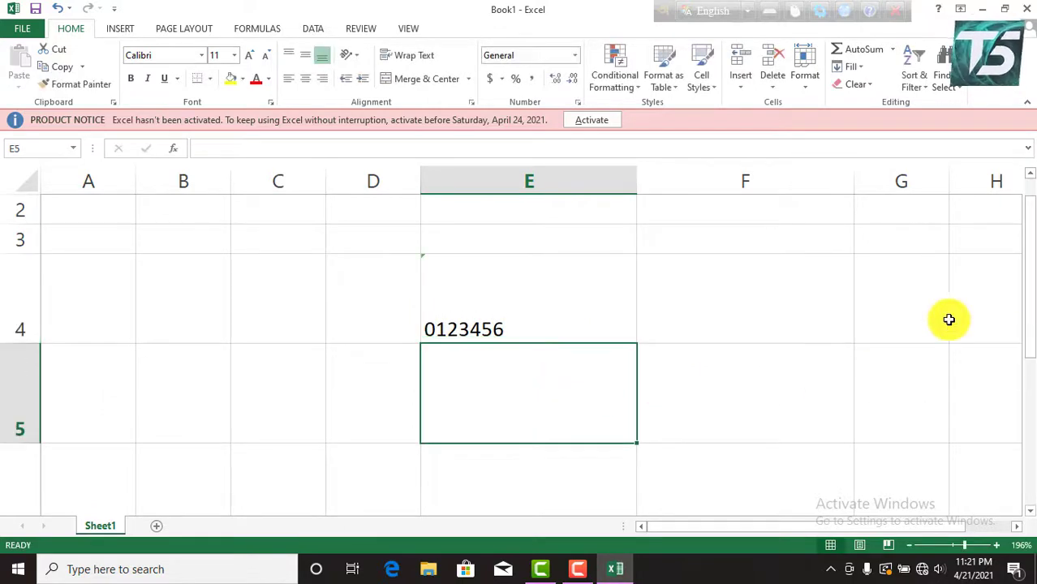
Step: Ignore the number-stored-as-text error on cell E4
left_click(423, 268)
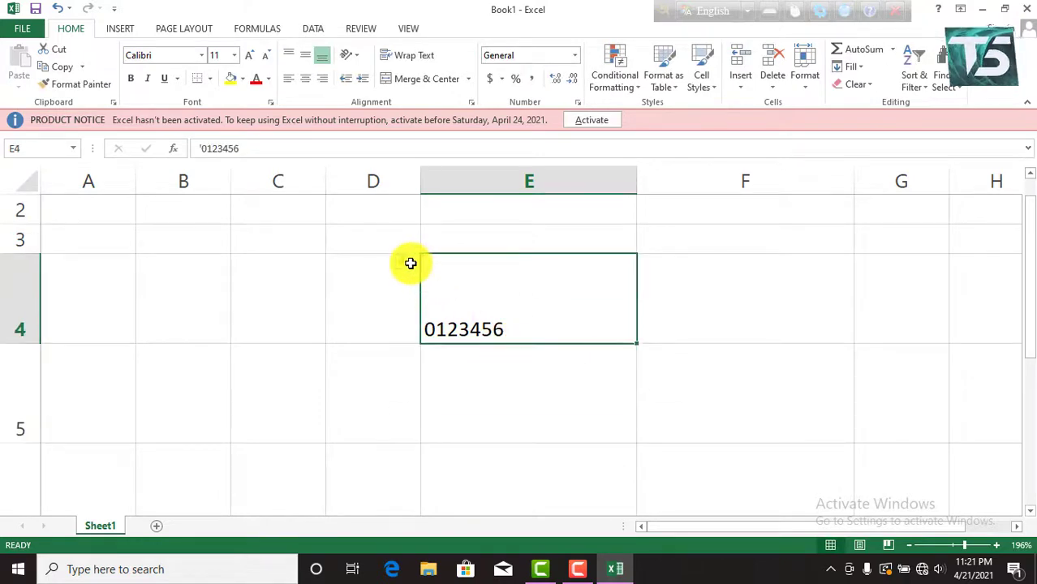
left_click(414, 268)
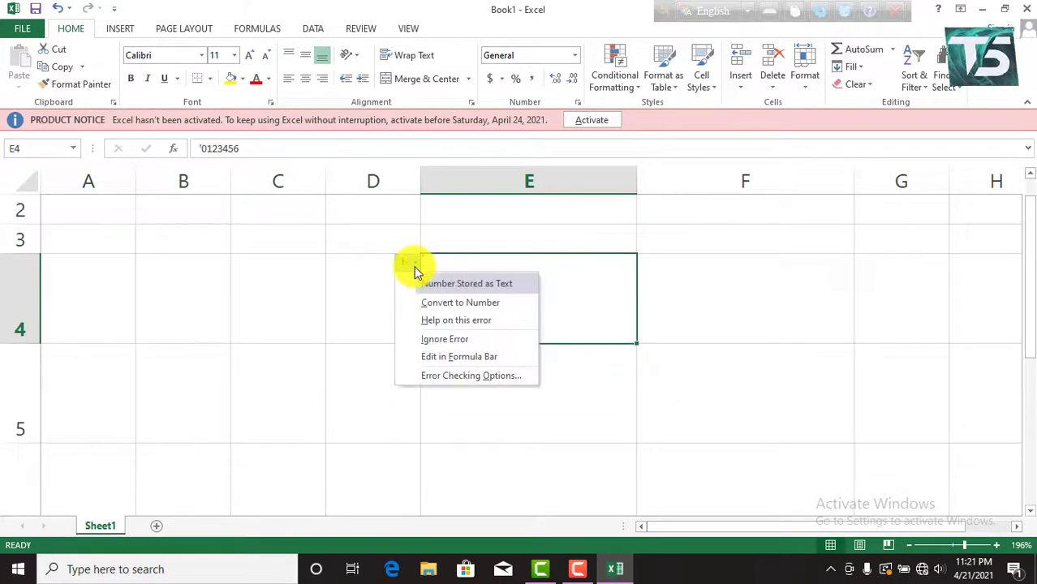
left_click(453, 341)
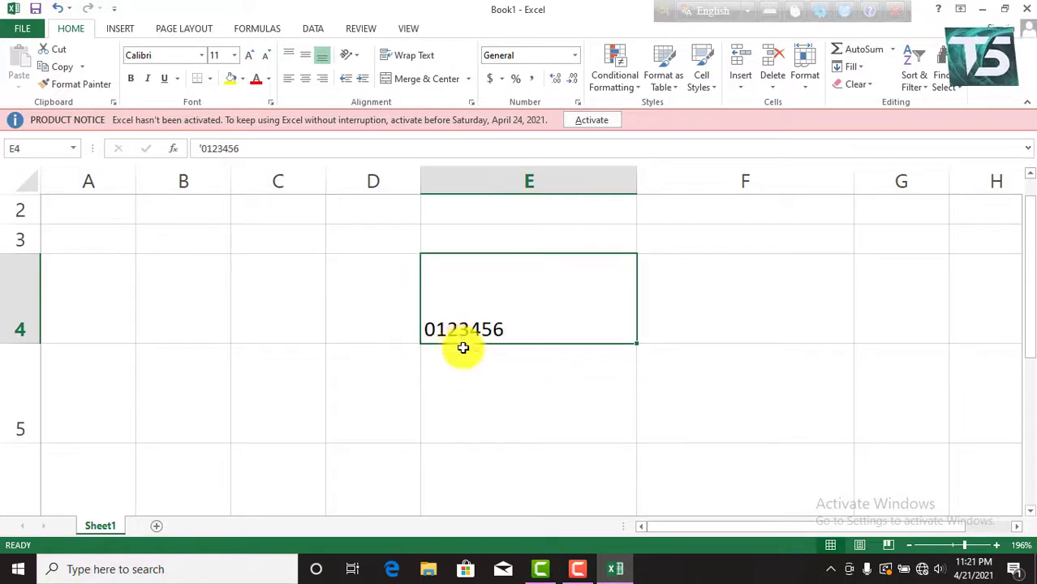
Step: Enter 5426+98 in cell E5
left_click(508, 364)
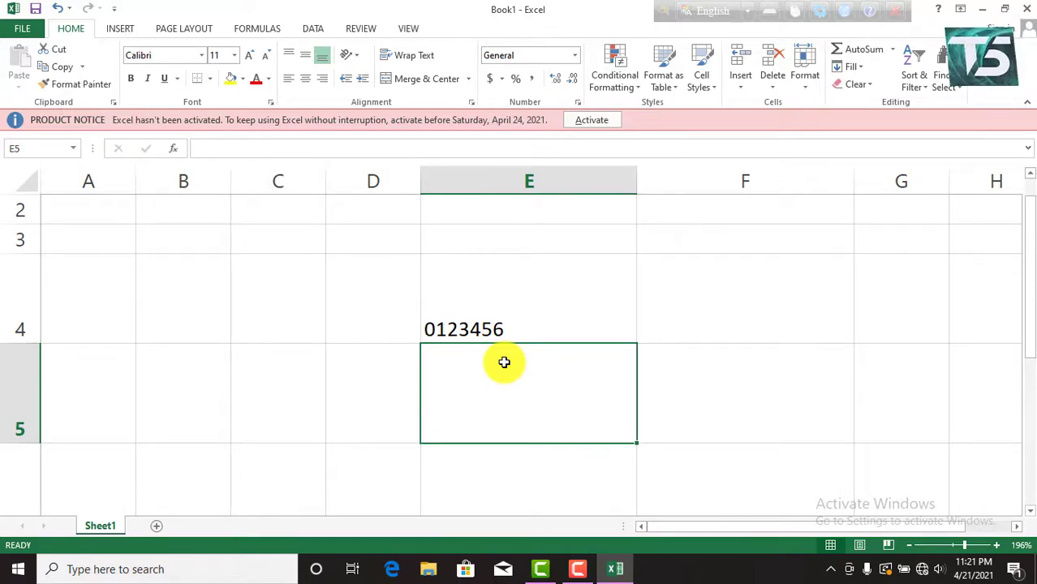
type("5426+98")
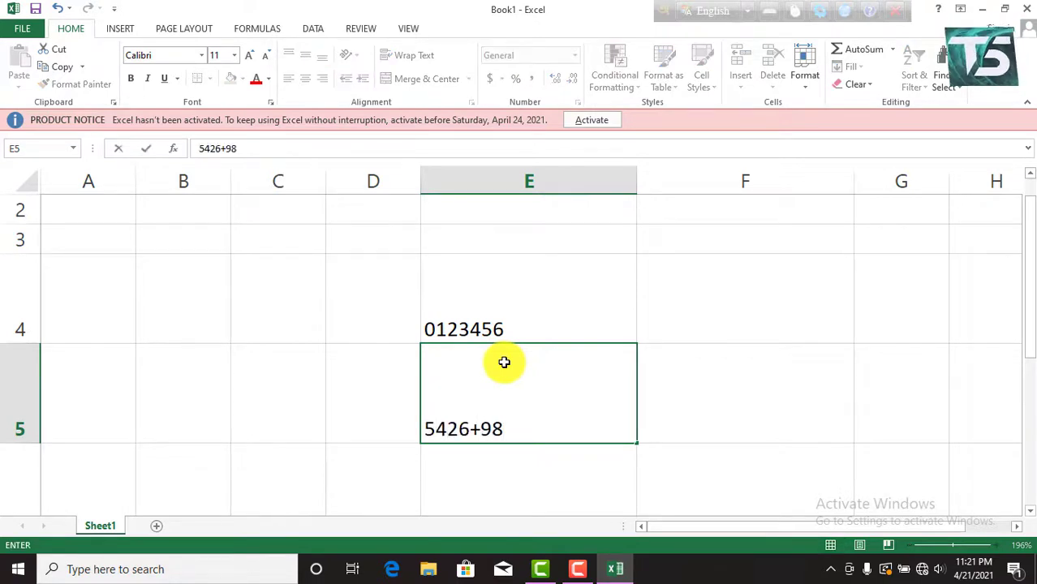
key("Left")
key("Left")
key("Right")
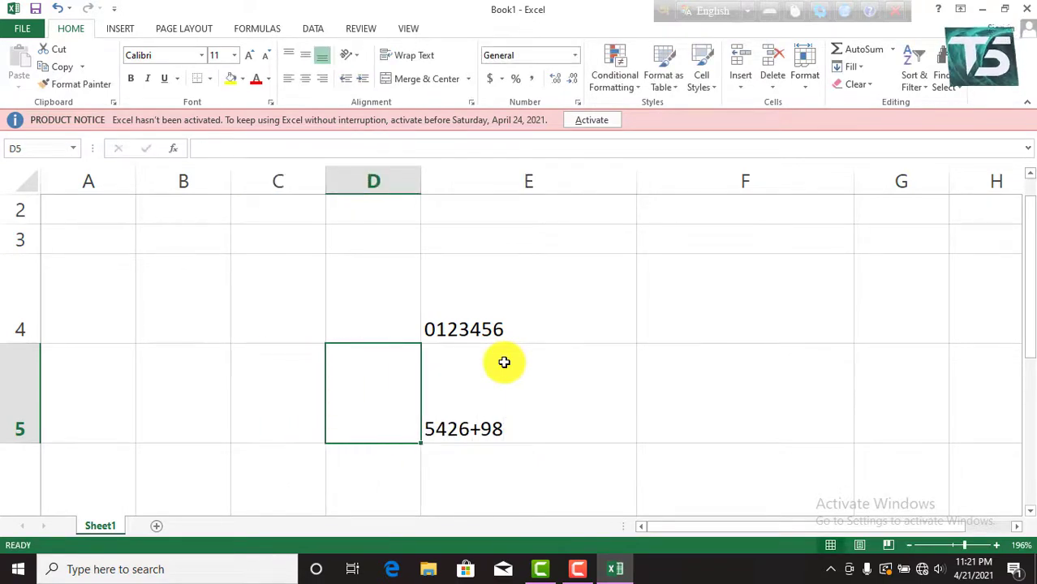
Step: Correct the entry in cell E5 to 5426985, removing the plus sign
left_click(514, 433)
double_click(517, 433)
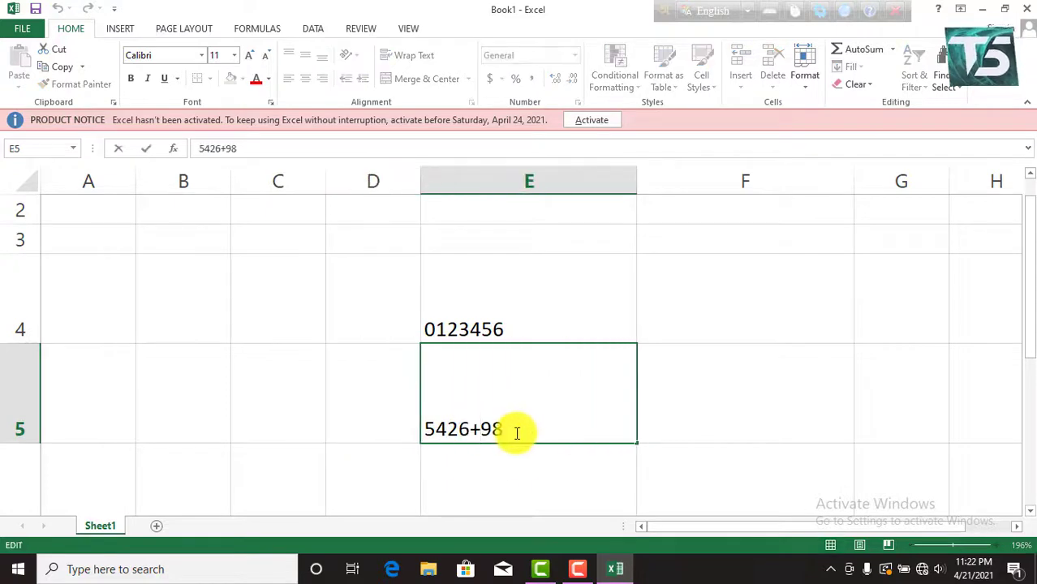
key("Left")
key("Left")
key("BackSpace")
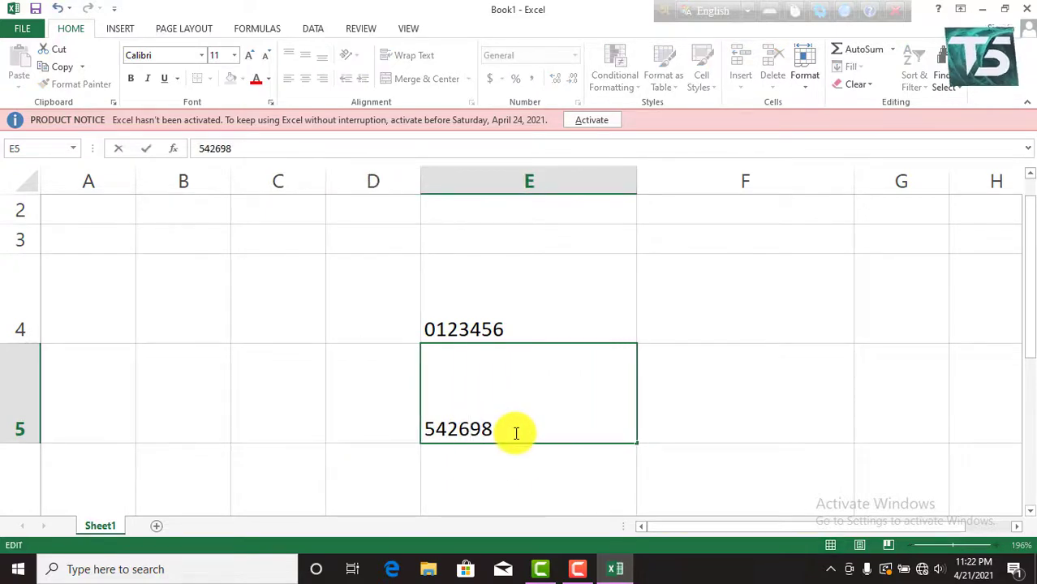
type("525")
key("BackSpace")
key("BackSpace")
Step: Enter 1254689 in cell E6 and left-align cells E5 and E6
left_click(536, 474)
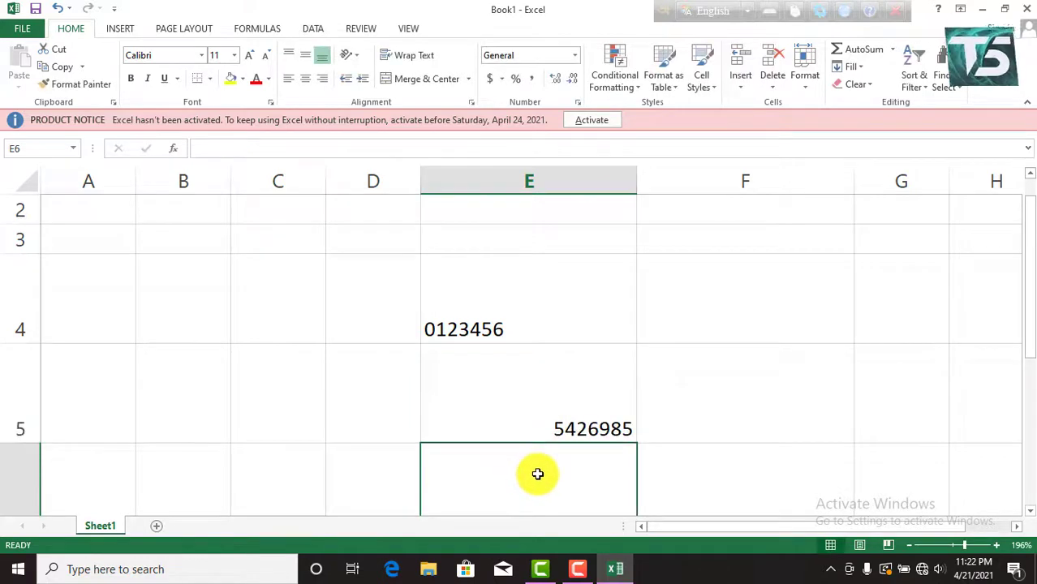
type("1254689")
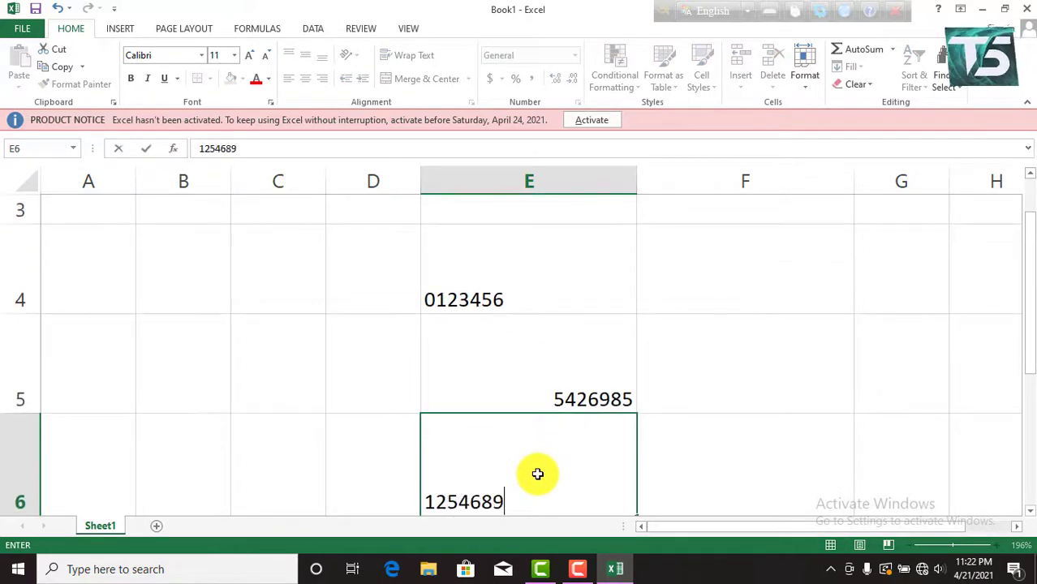
left_click_drag(571, 375, 579, 499)
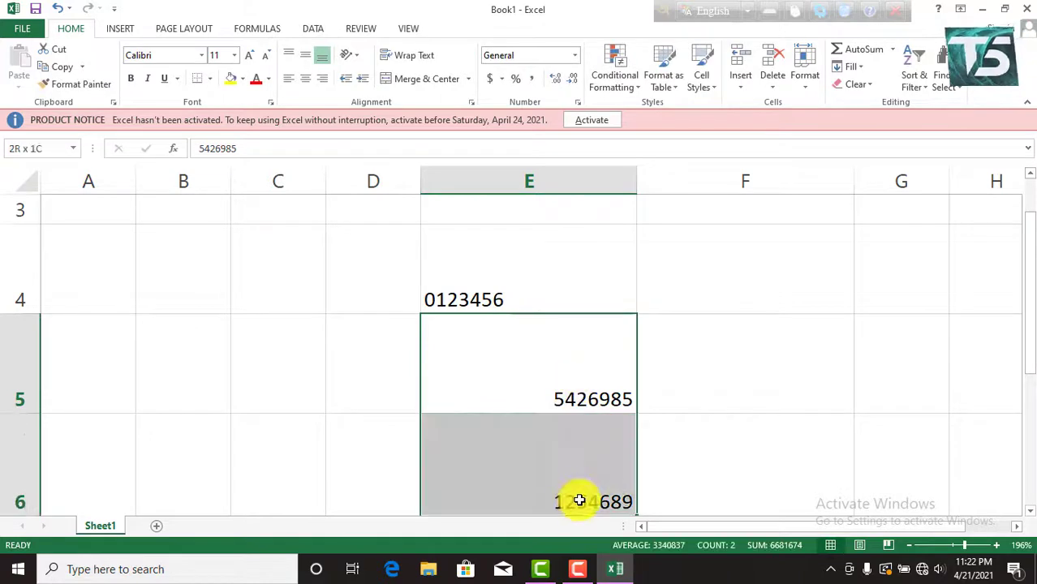
left_click(288, 78)
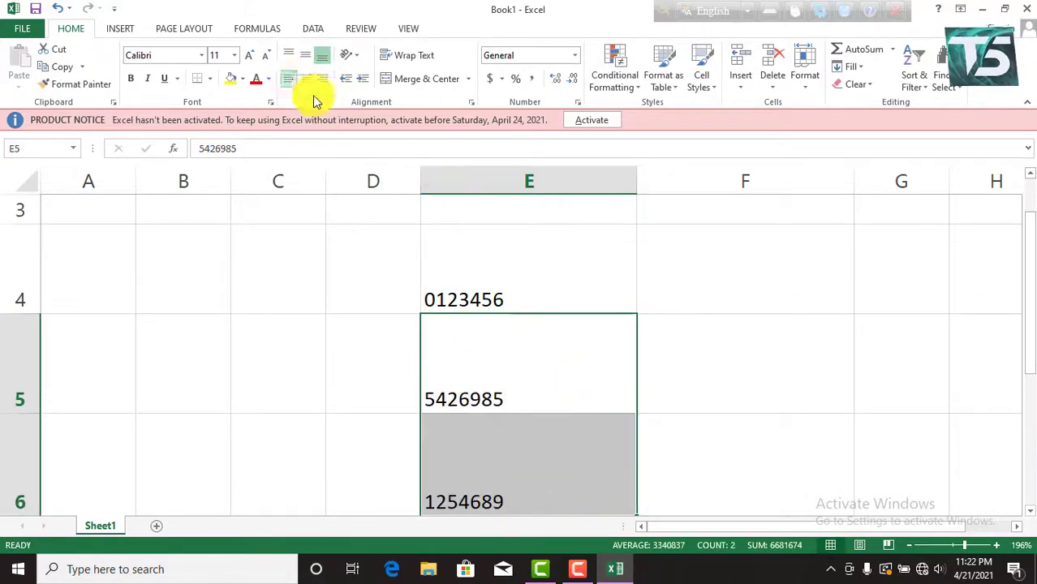
left_click(767, 387)
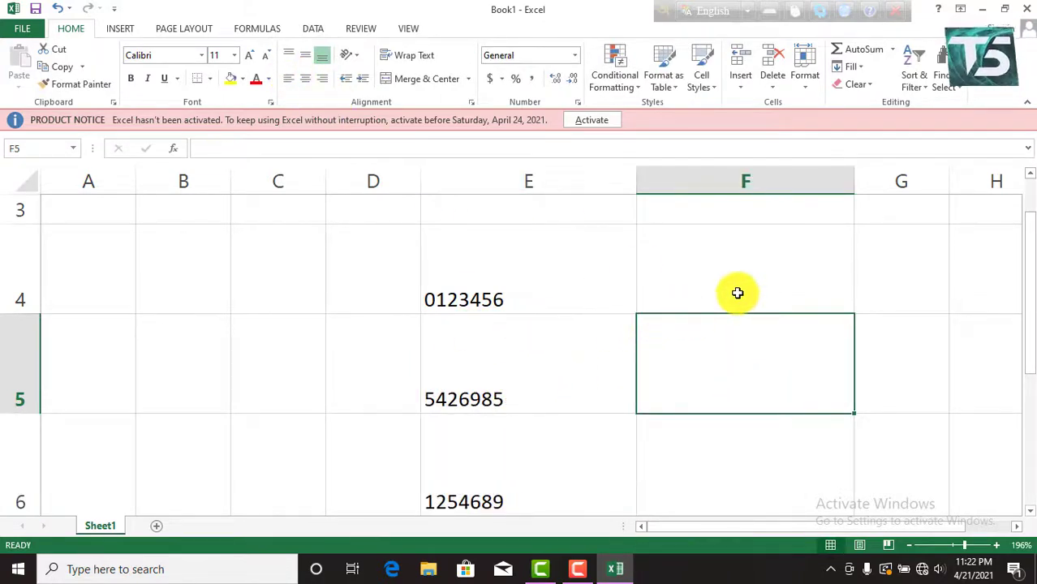
Step: Enter the formula text =("&E4&")" in cell F4, referencing the number in cell E4
left_click(771, 292)
scroll(789, 291, "down", 1)
scroll(789, 292, "up", 1)
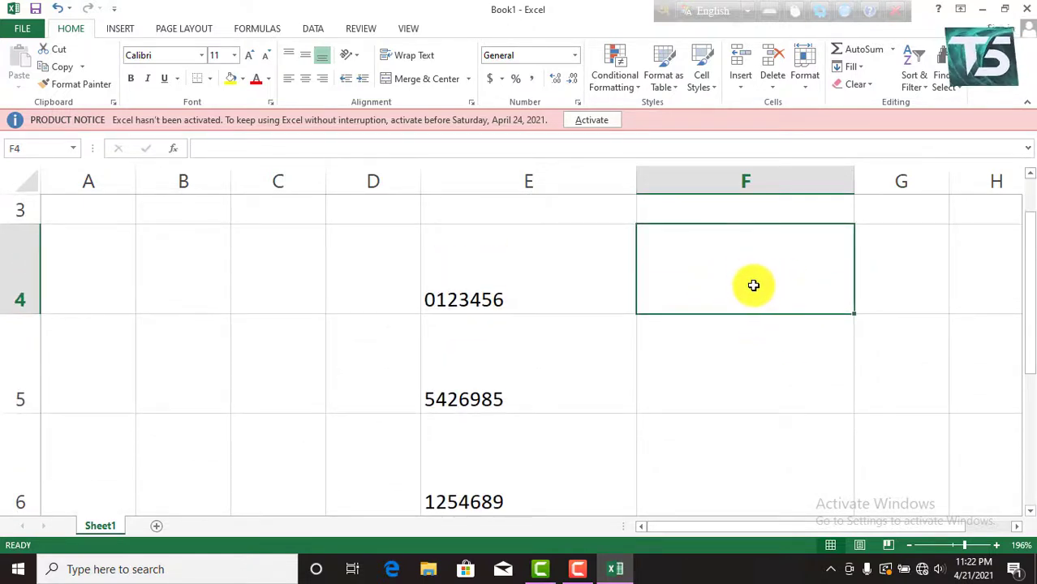
type("=")
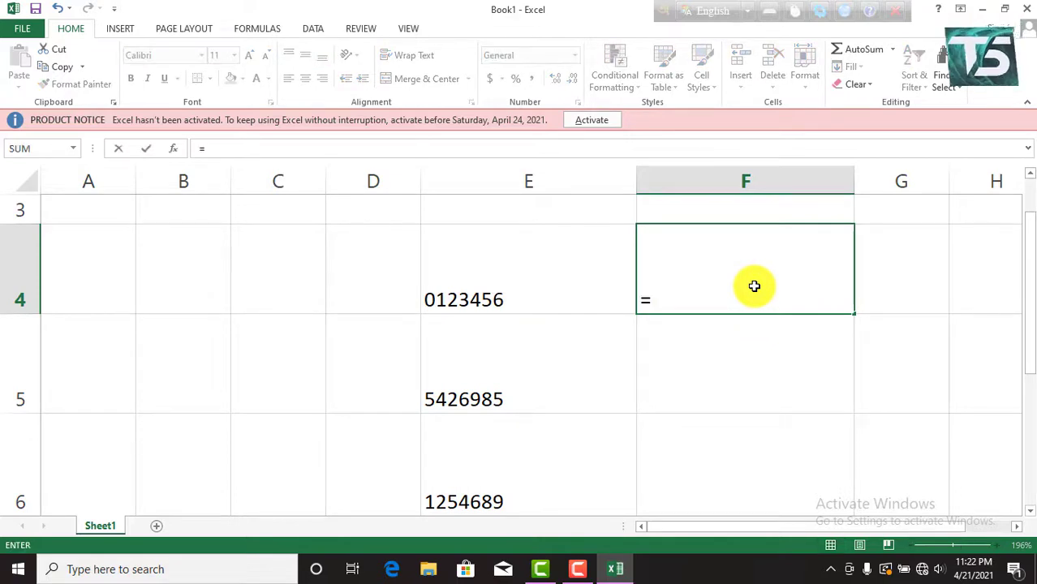
key("BackSpace")
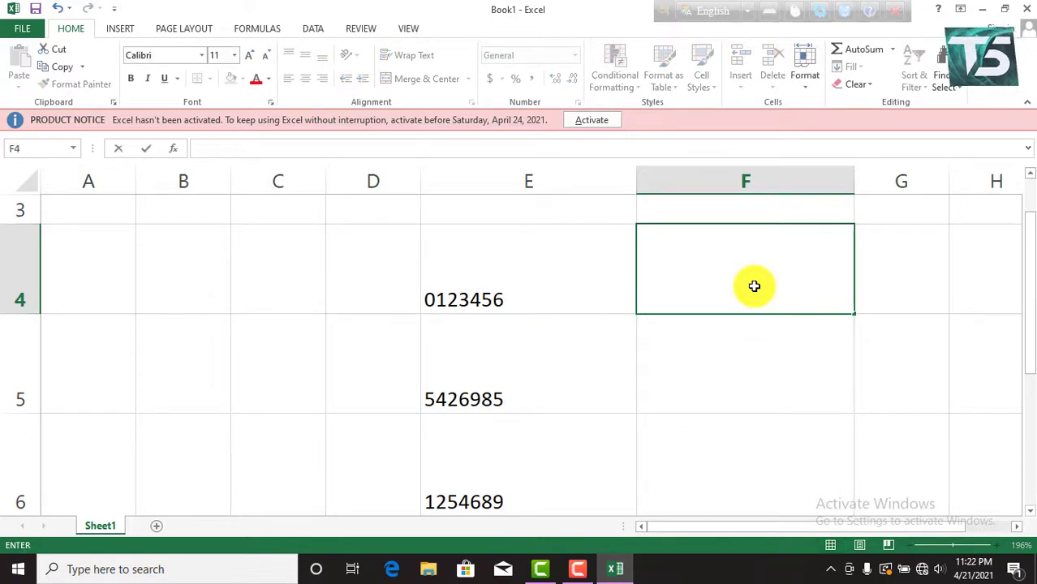
type("=")
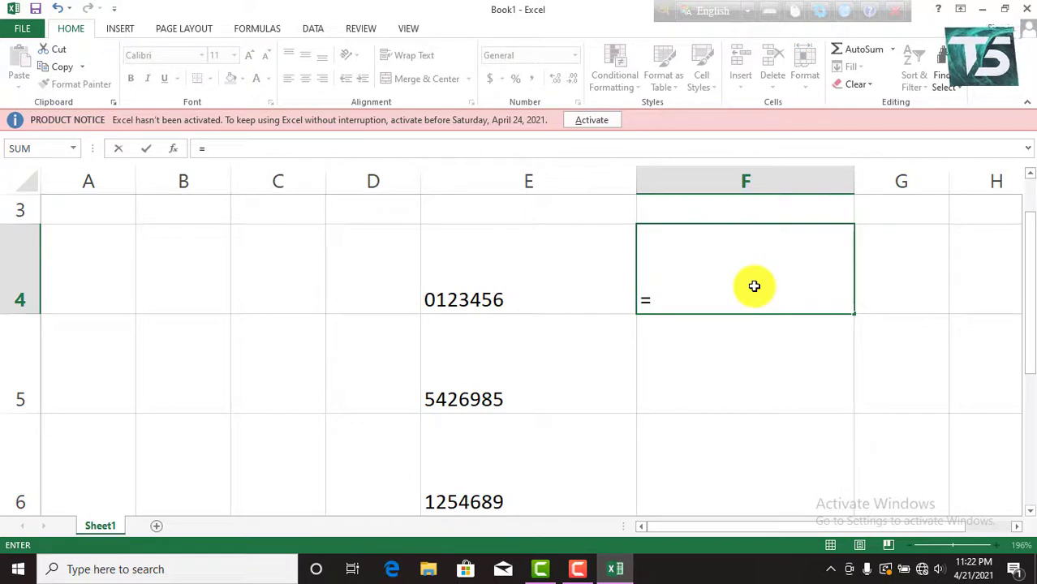
type("(\"")
type("&")
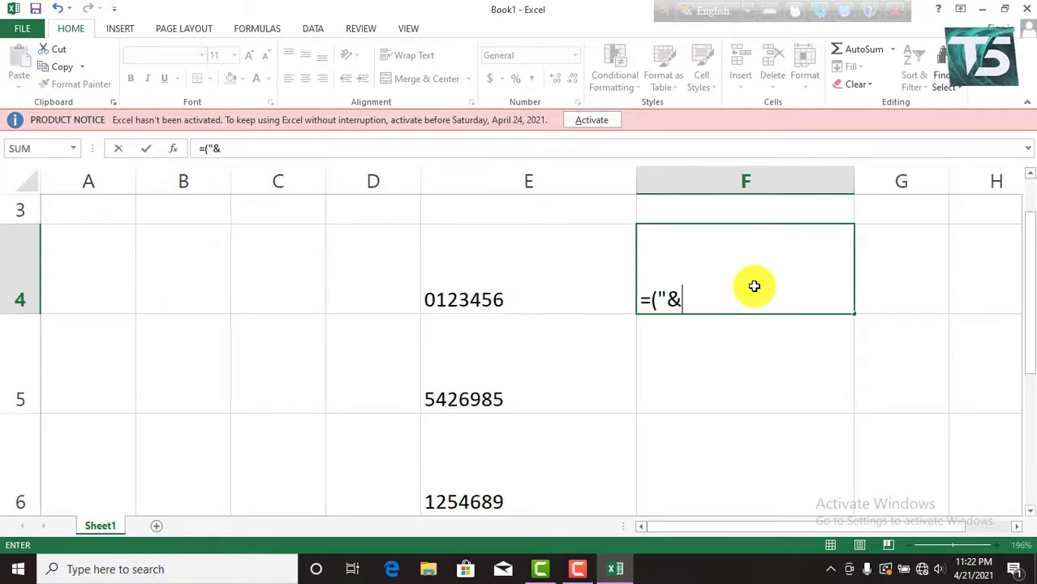
left_click(558, 276)
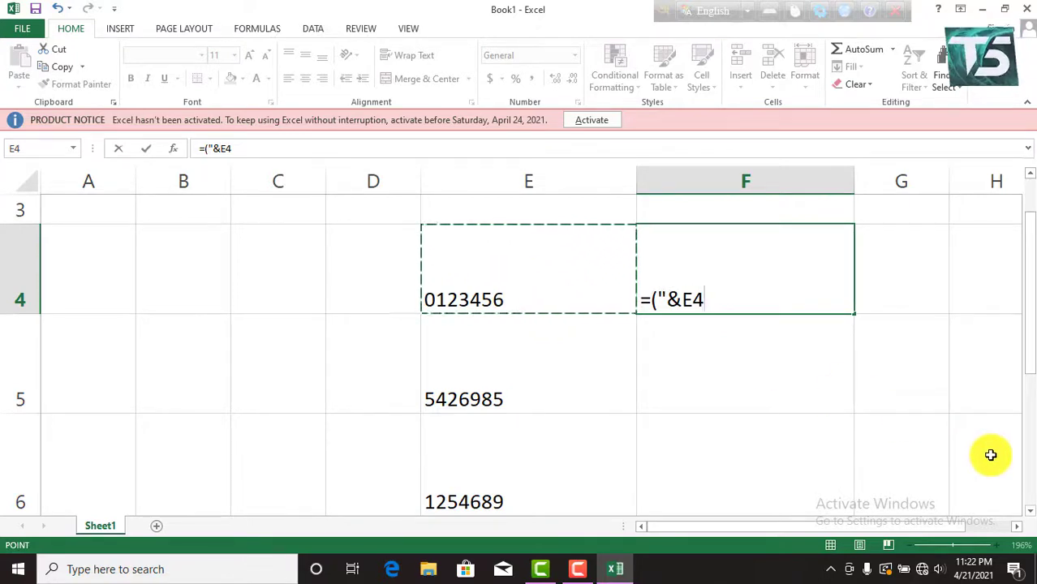
type("&")
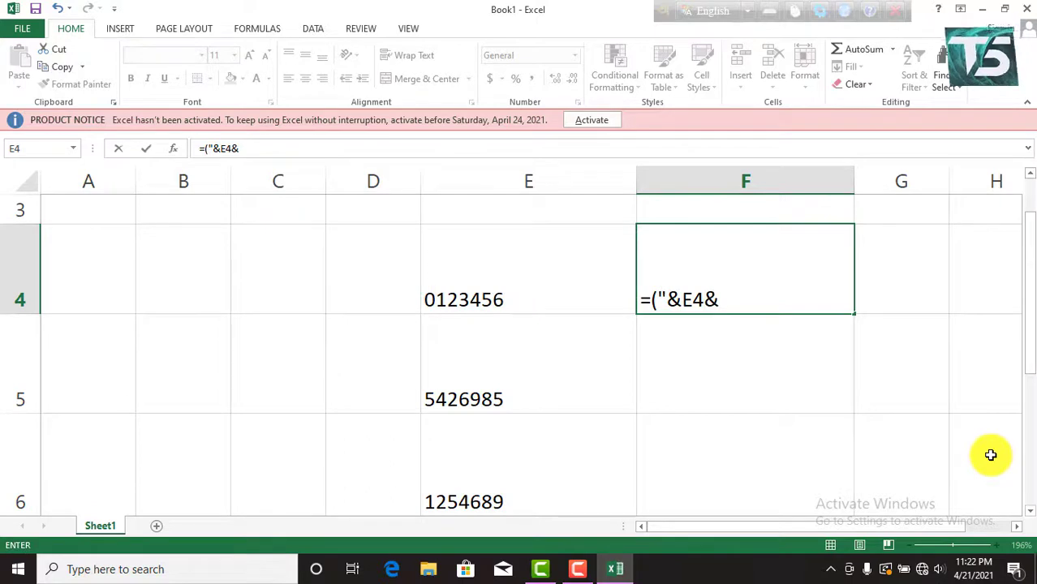
type("\")")
type("\"")
Step: Add a quotation mark before the opening parenthesis in F4 and commit the formula as ="("&E4&")"
left_click(652, 299)
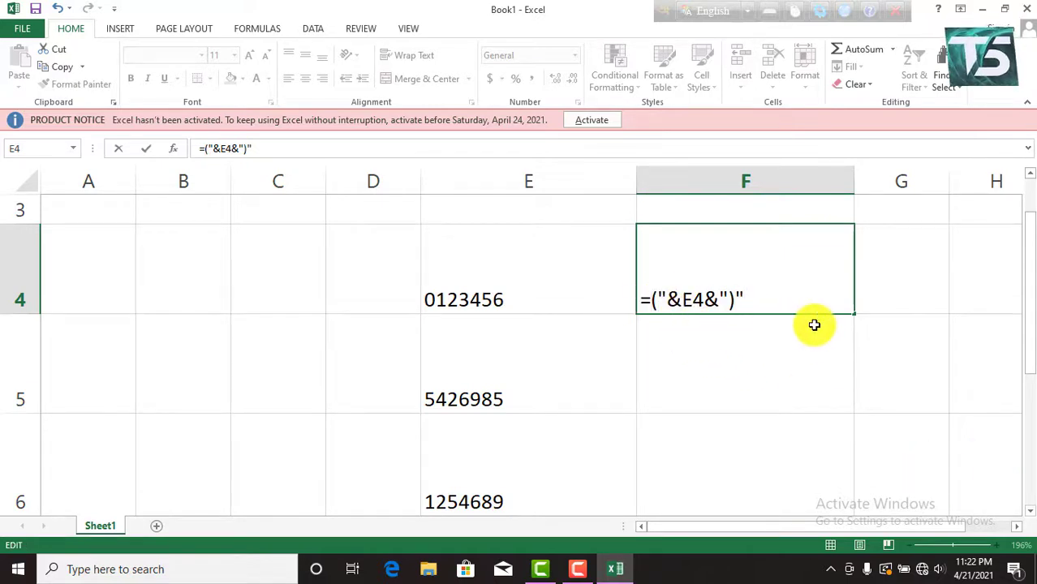
type("\"")
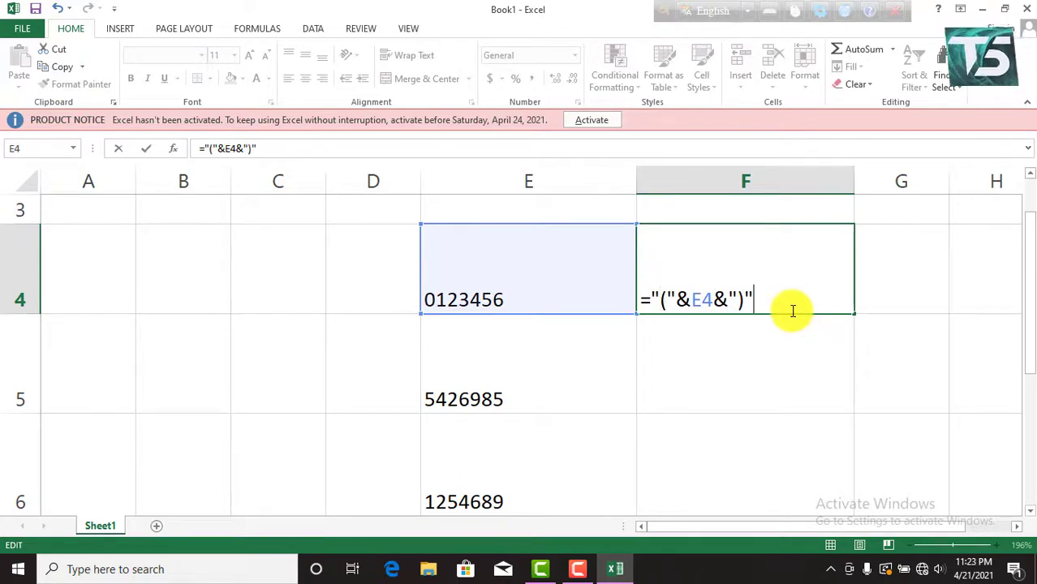
key("Return")
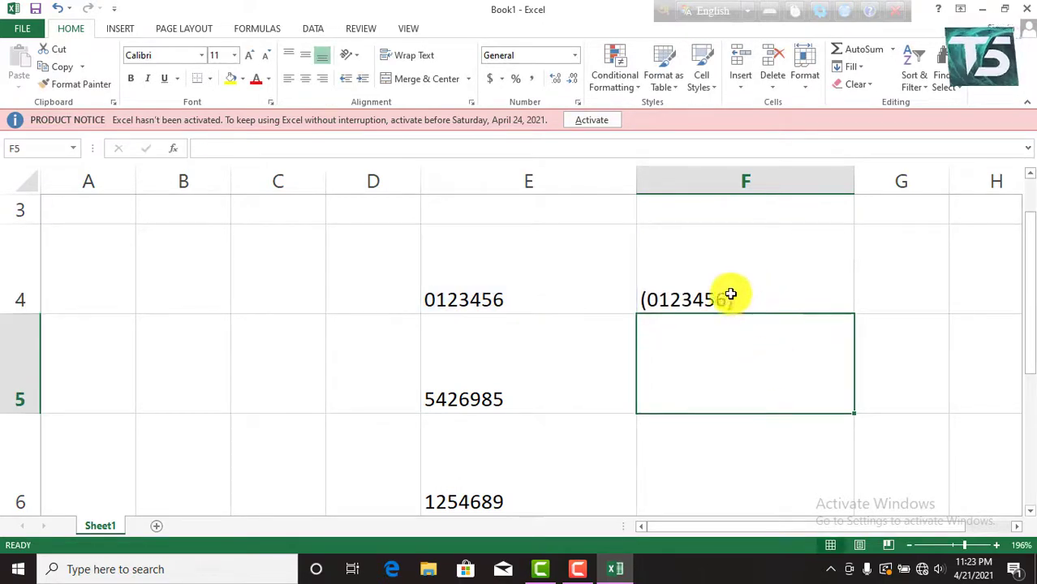
Step: Apply the IDAHC39M Code 39 barcode font to cell F4 and fill its formula and formatting down to F6
left_click(794, 294)
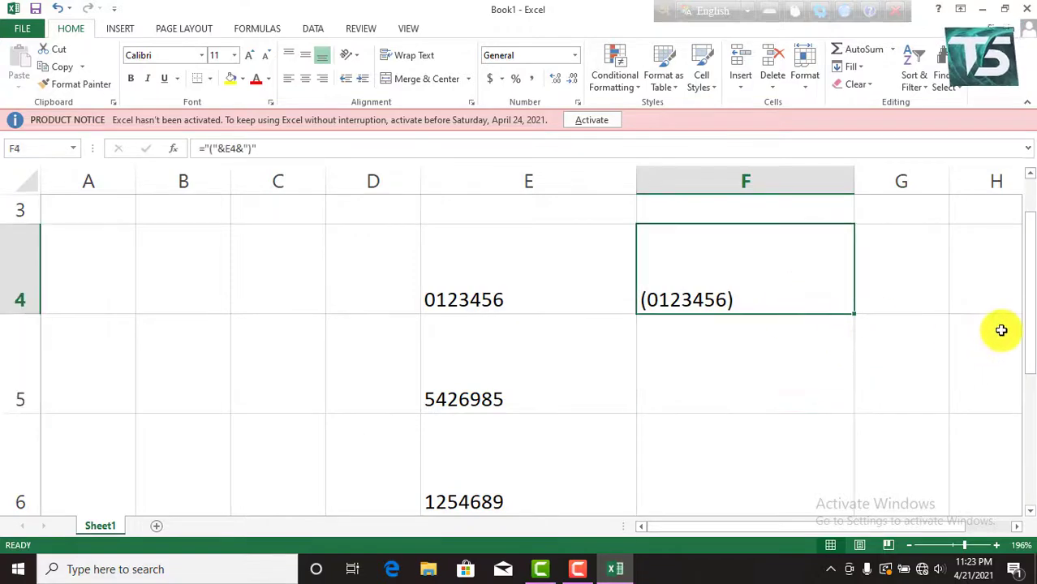
left_click(202, 57)
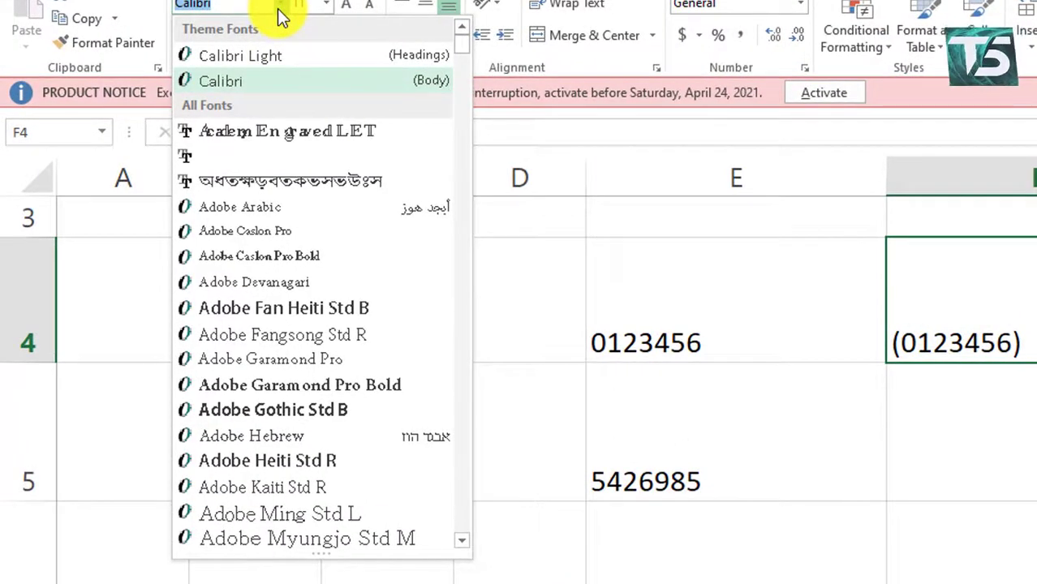
type("I")
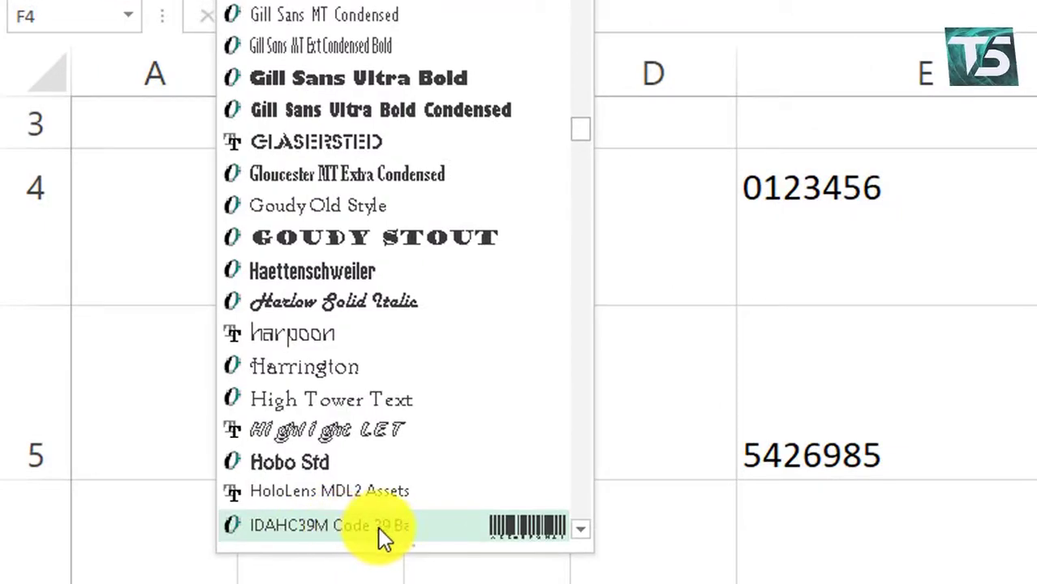
left_click(378, 527)
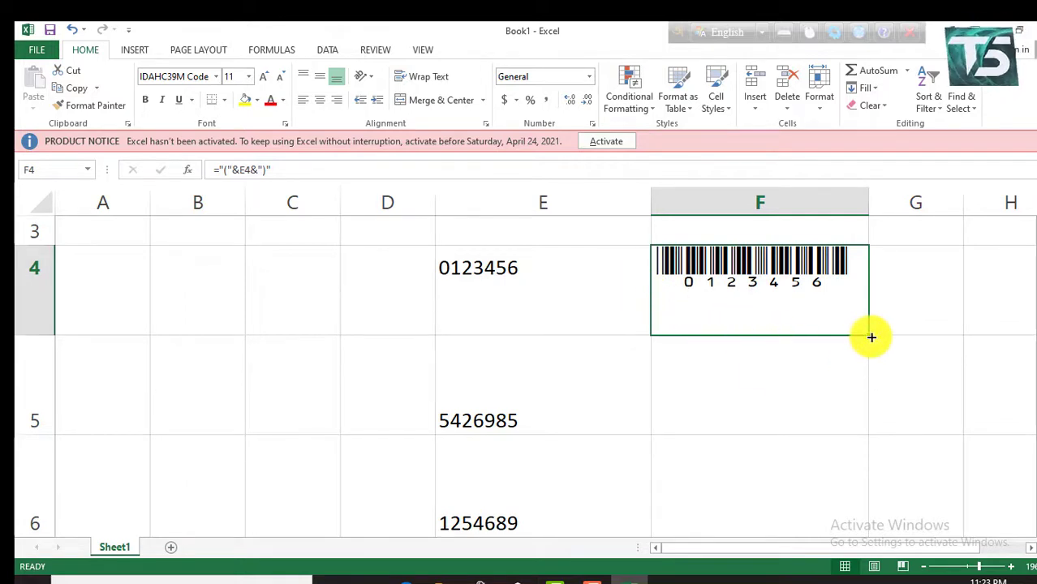
left_click_drag(869, 336, 869, 524)
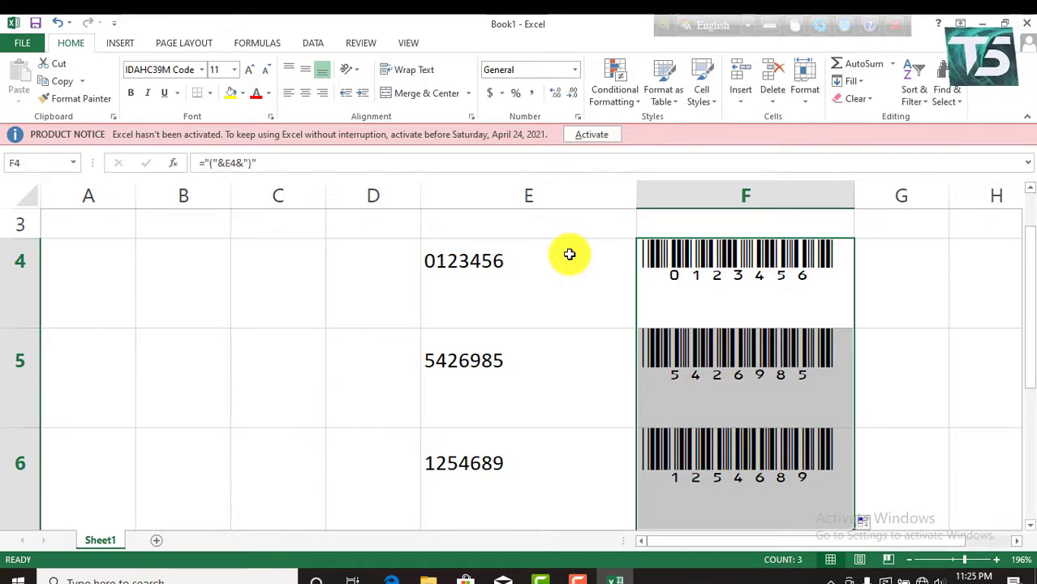
Step: Enter the barcode font name idAutomationHC38M in cell B4
left_click(208, 289)
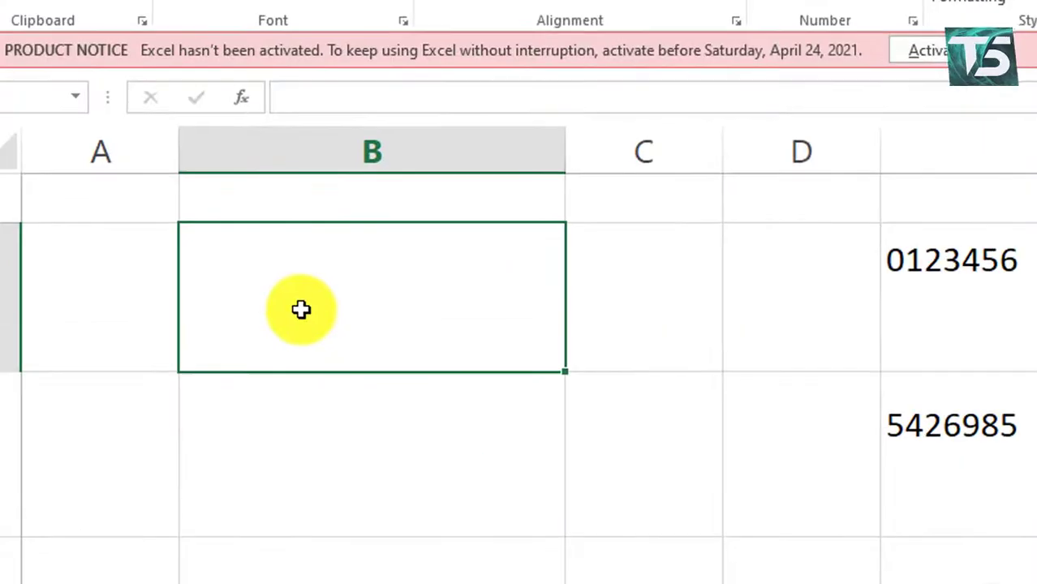
type("i")
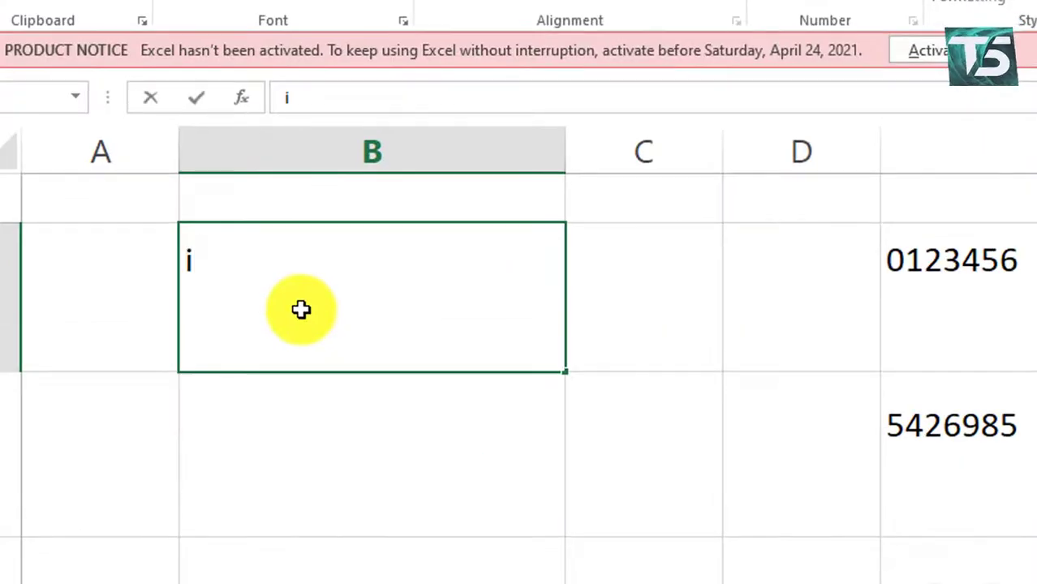
type("dA")
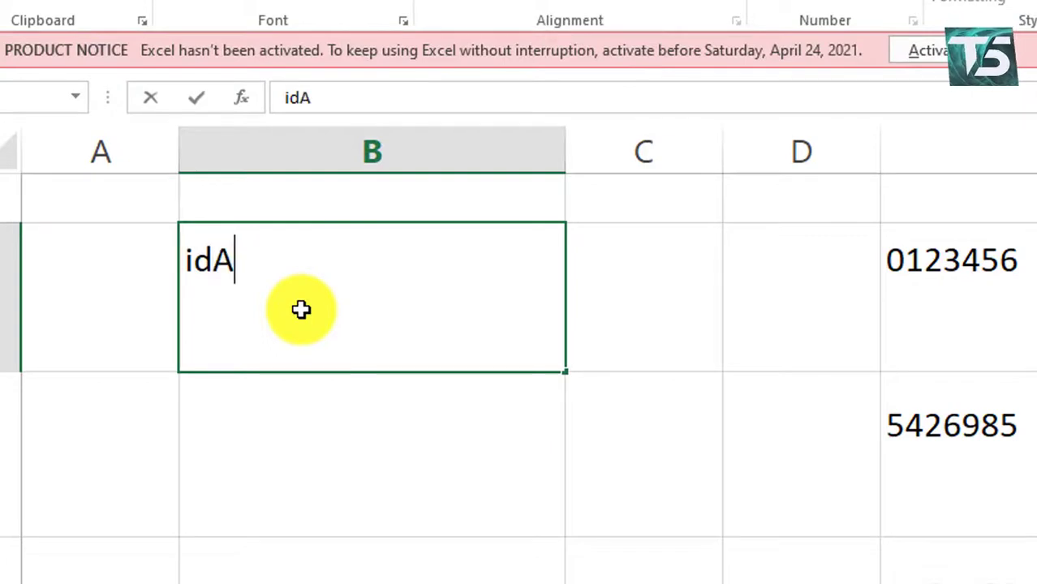
type("utoma")
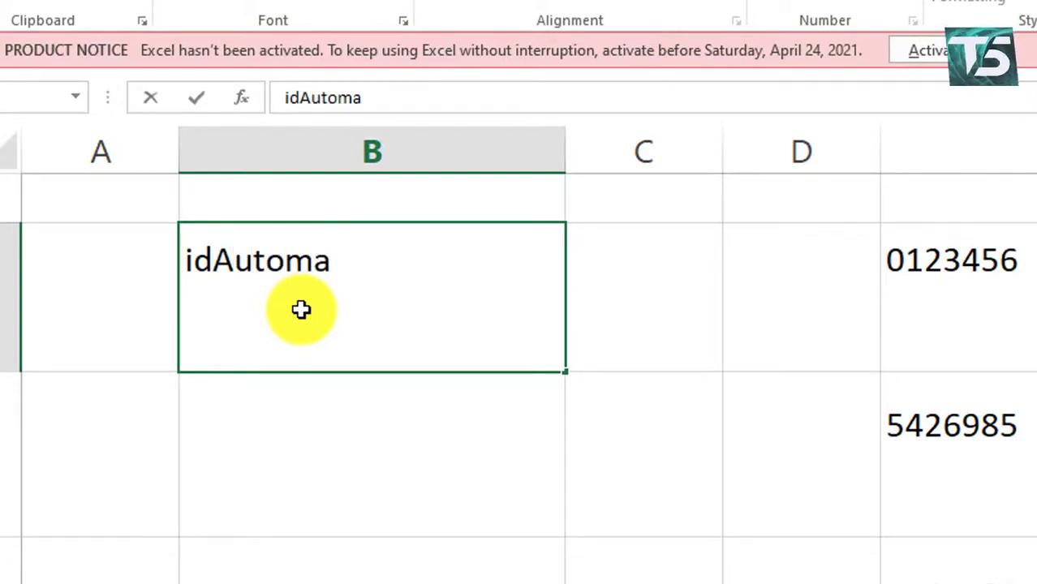
type("tionHC")
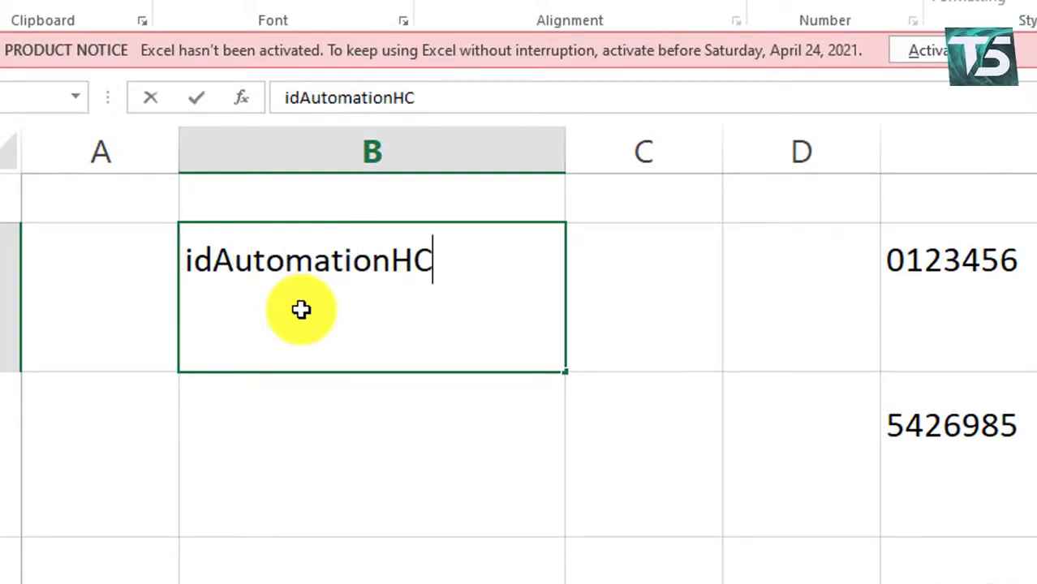
type("38")
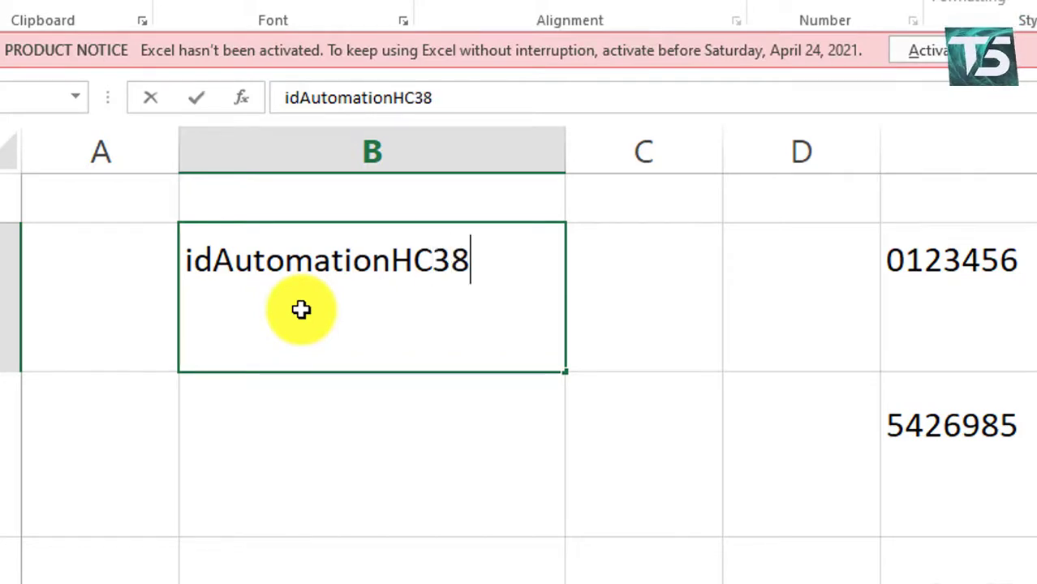
type("M")
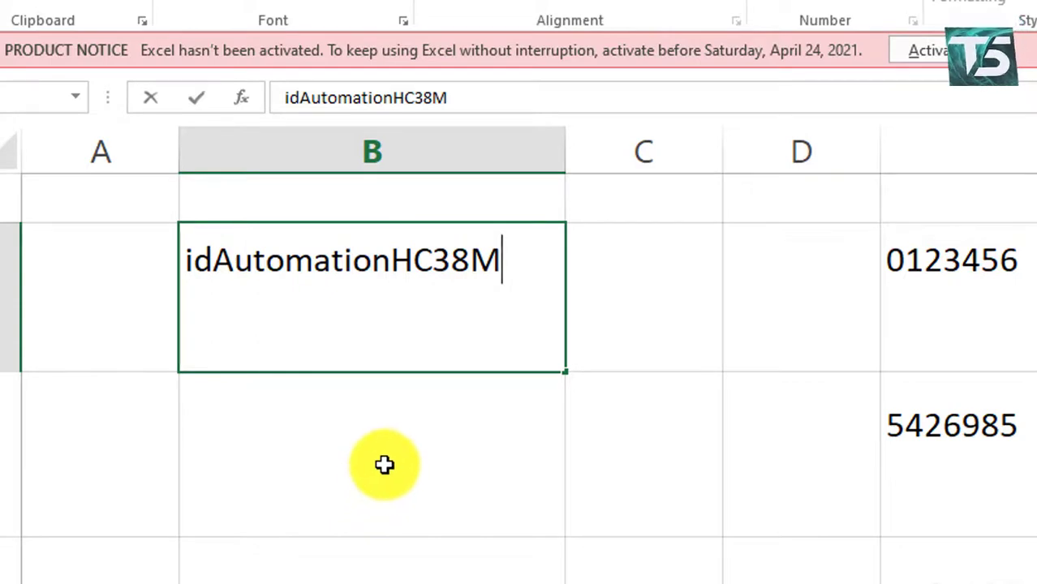
left_click_drag(501, 259, 139, 261)
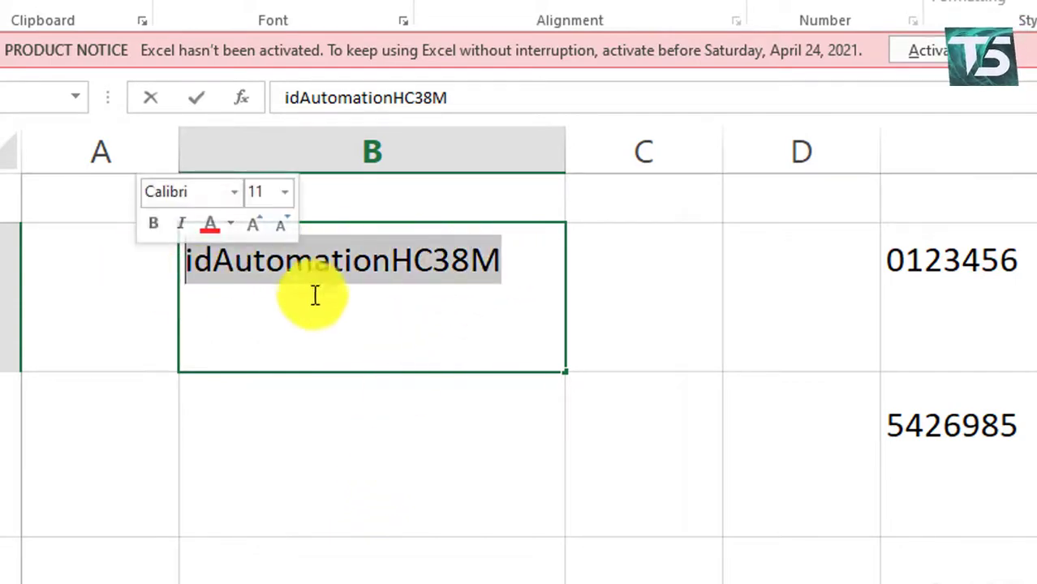
left_click(514, 270)
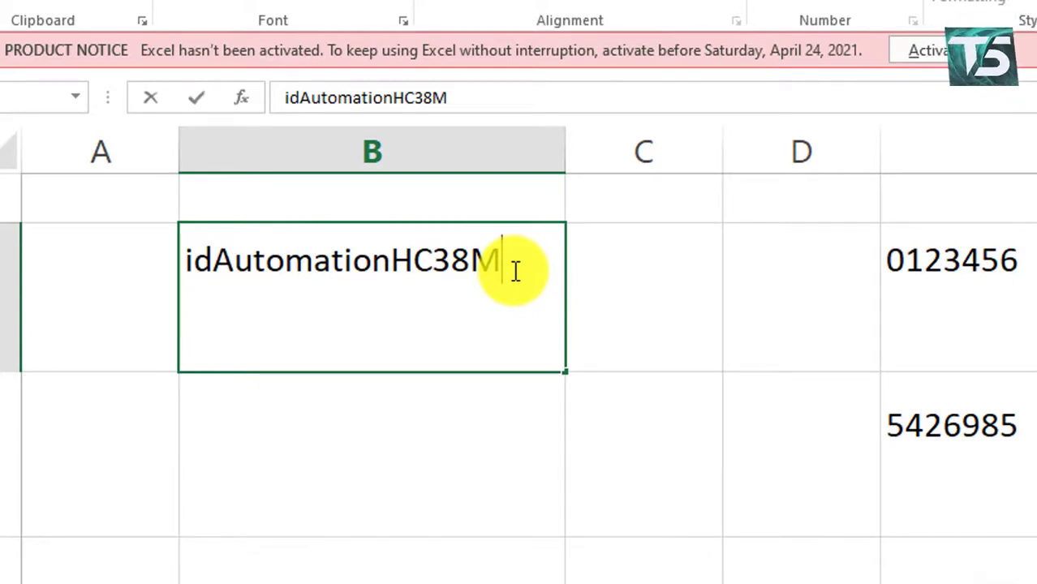
left_click(451, 416)
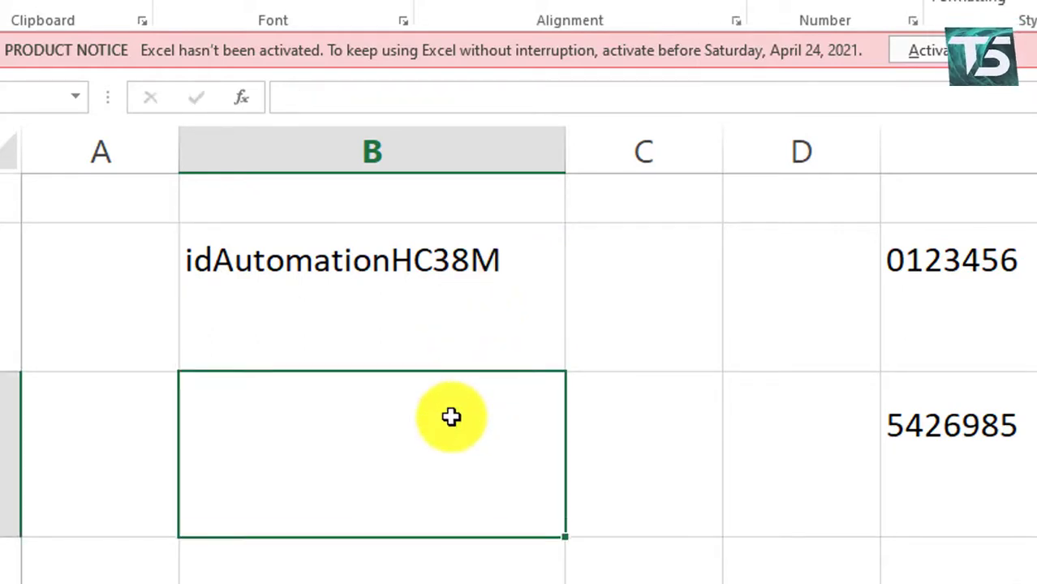
type("www.")
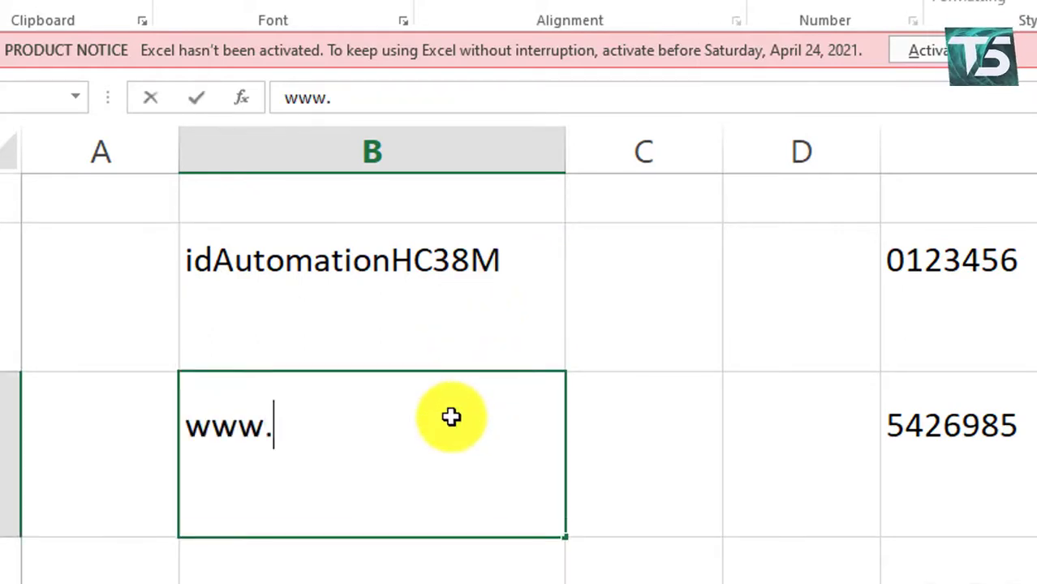
type("id")
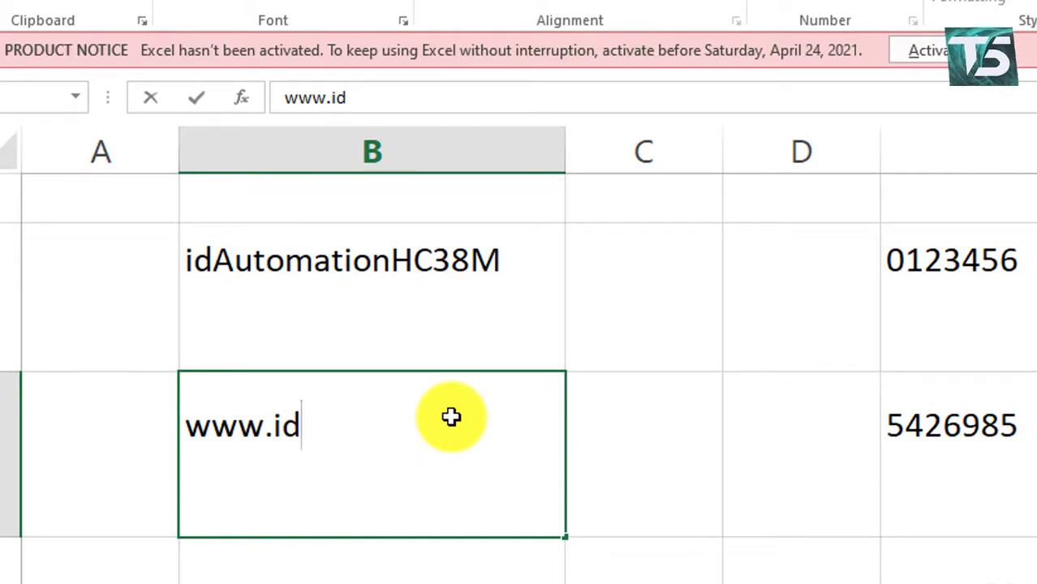
type("au")
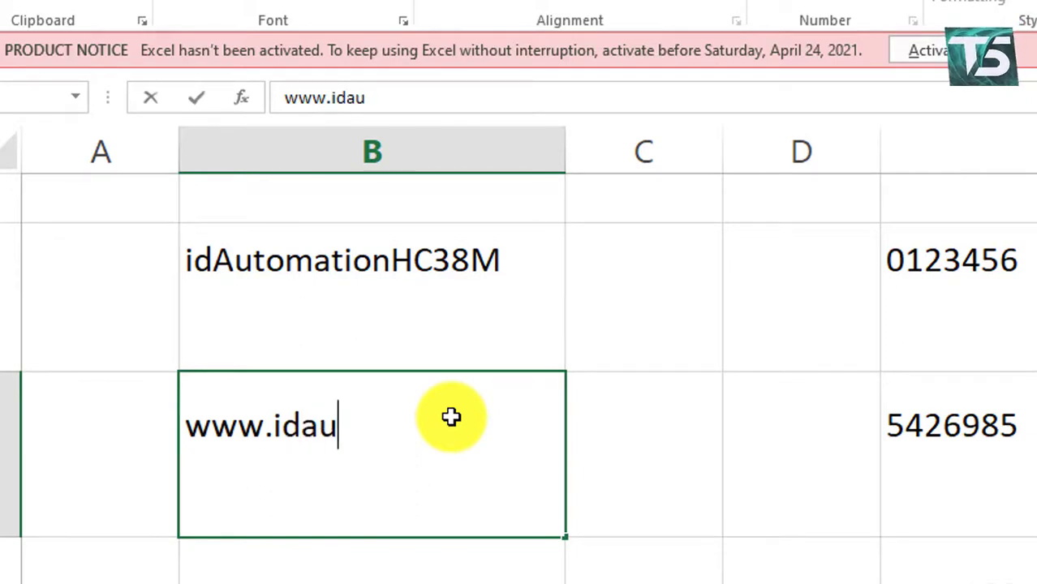
type("tomation")
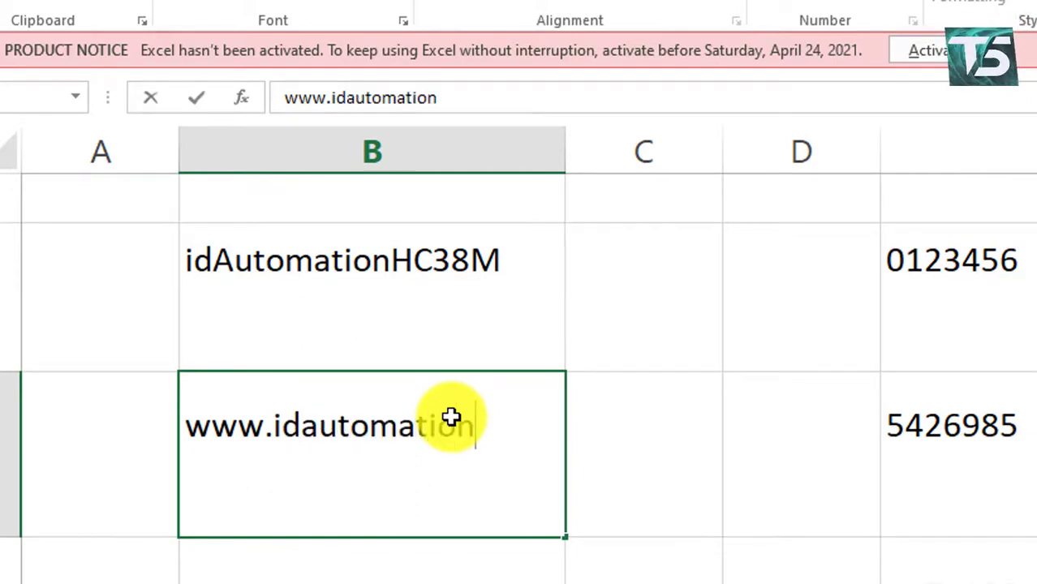
type(".com")
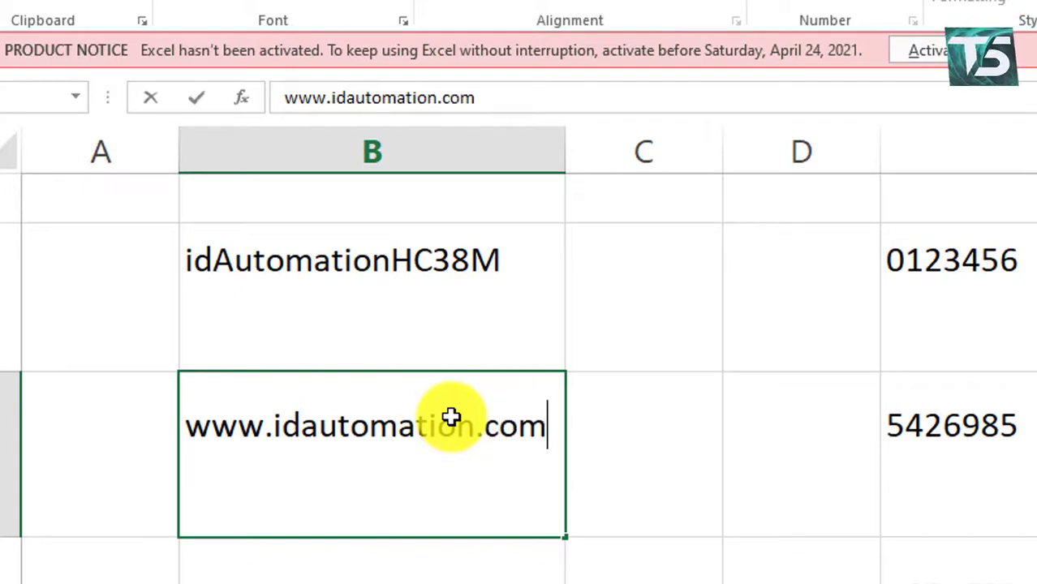